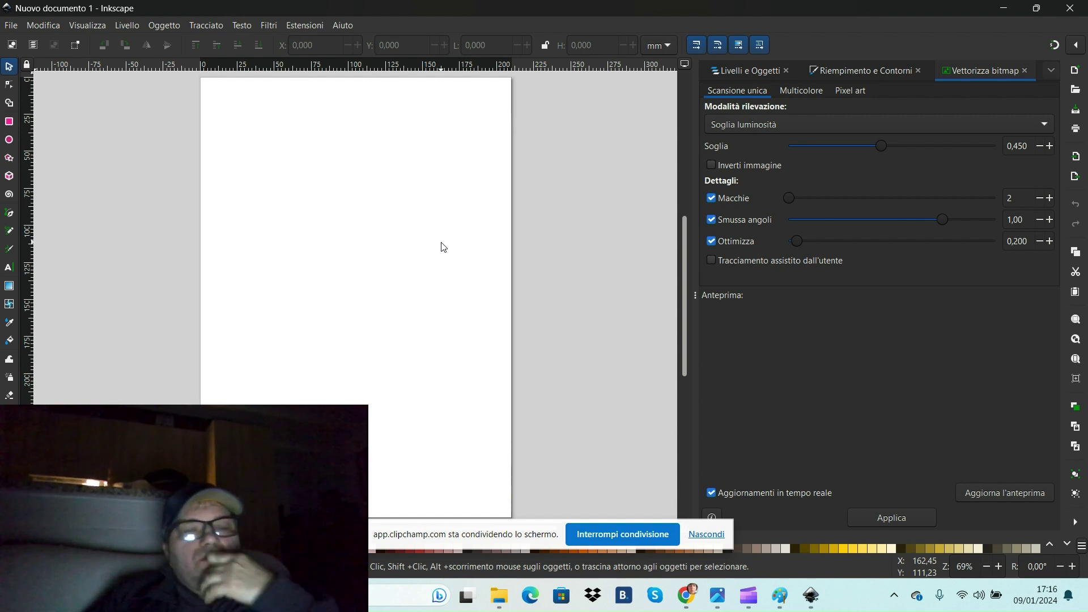
# - Import IMG-20240109-WA0000 into the document as an embedded image
pyautogui.click(12, 27)
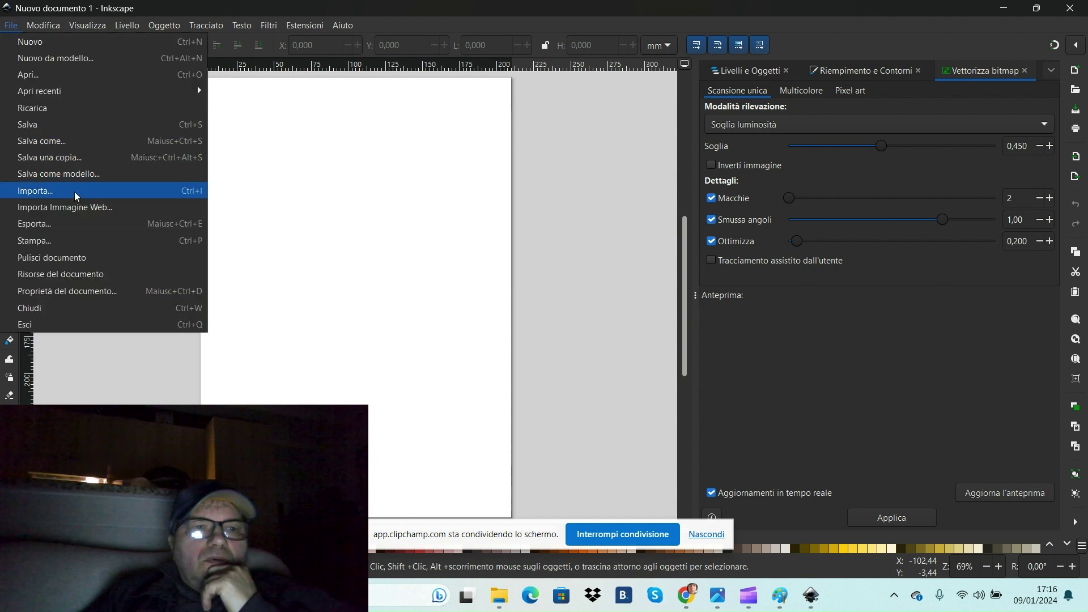
pyautogui.click(76, 192)
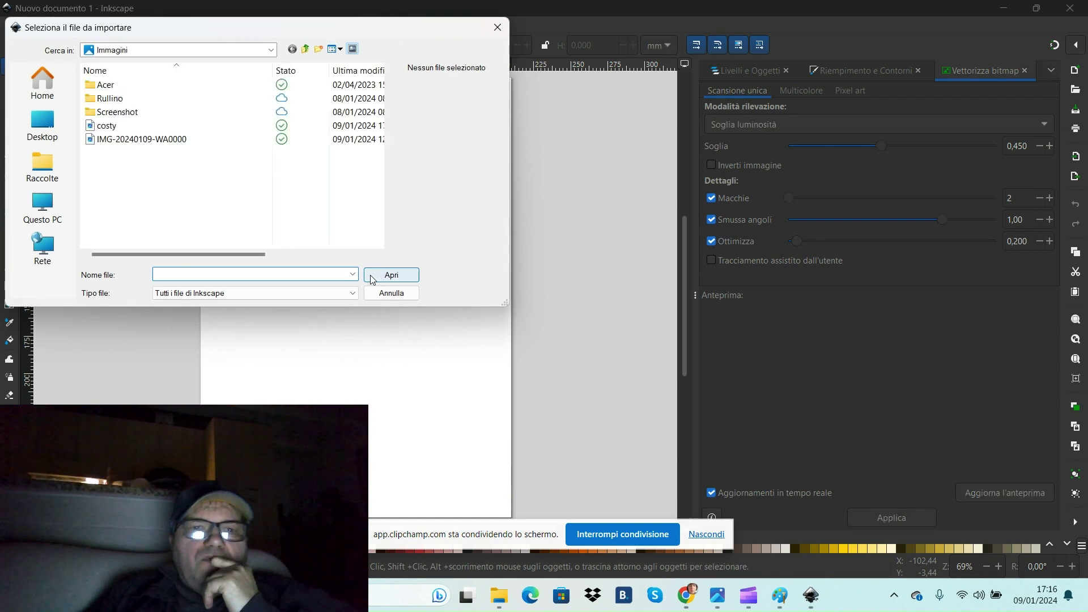
pyautogui.doubleClick(134, 140)
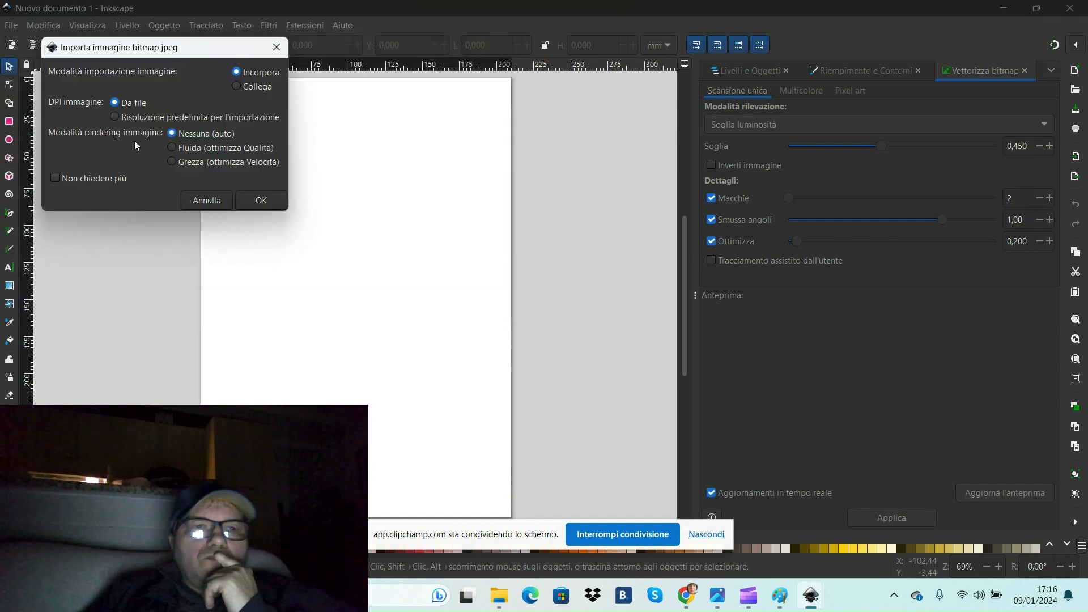
pyautogui.click(266, 202)
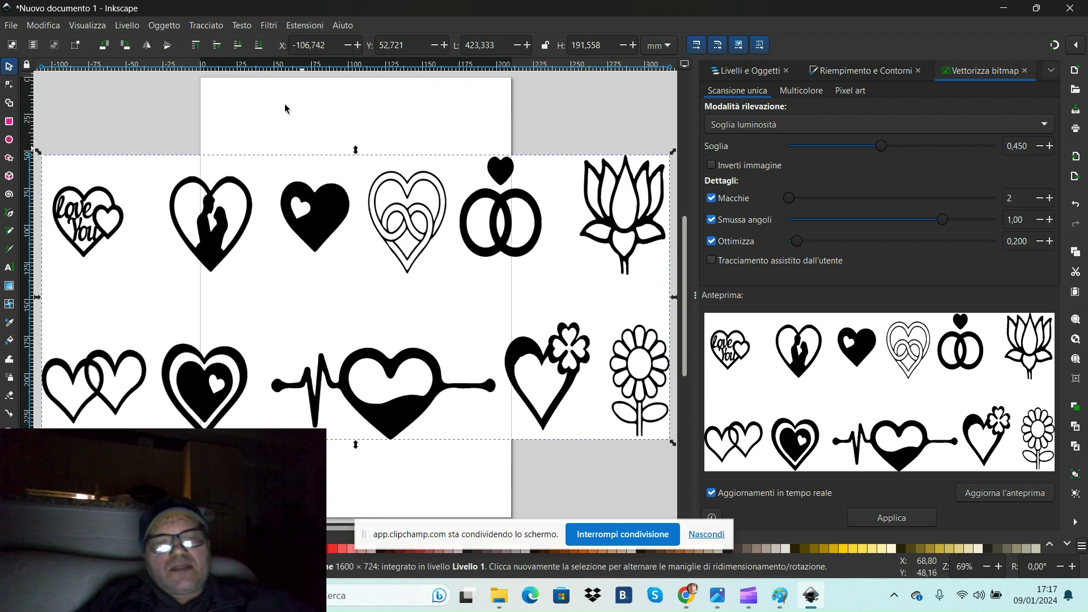
# - Trace the bitmap into vector paths using brightness threshold 0,450
pyautogui.click(201, 28)
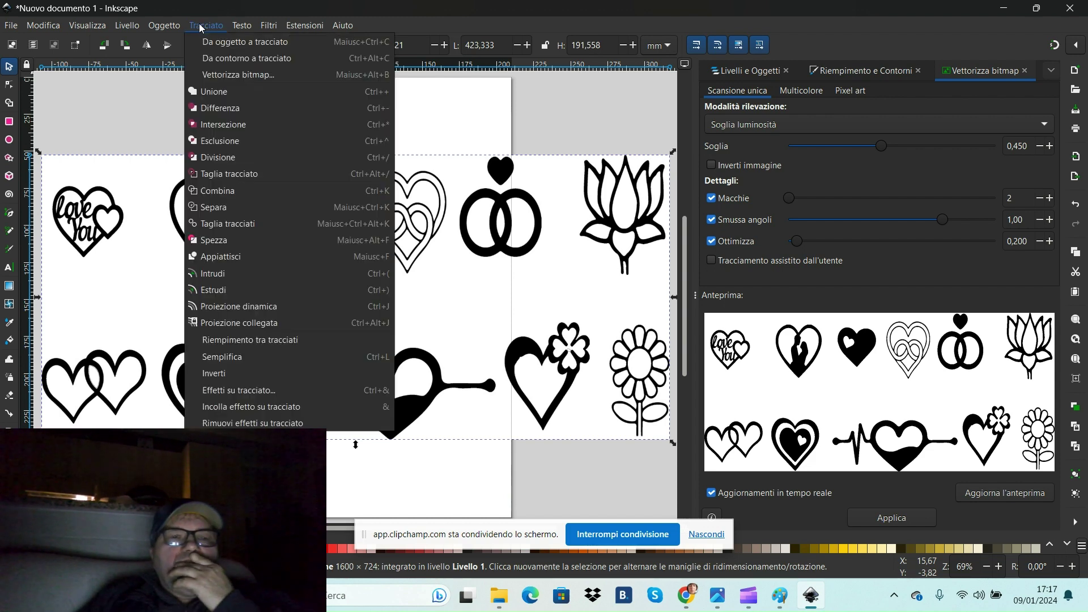
pyautogui.click(223, 76)
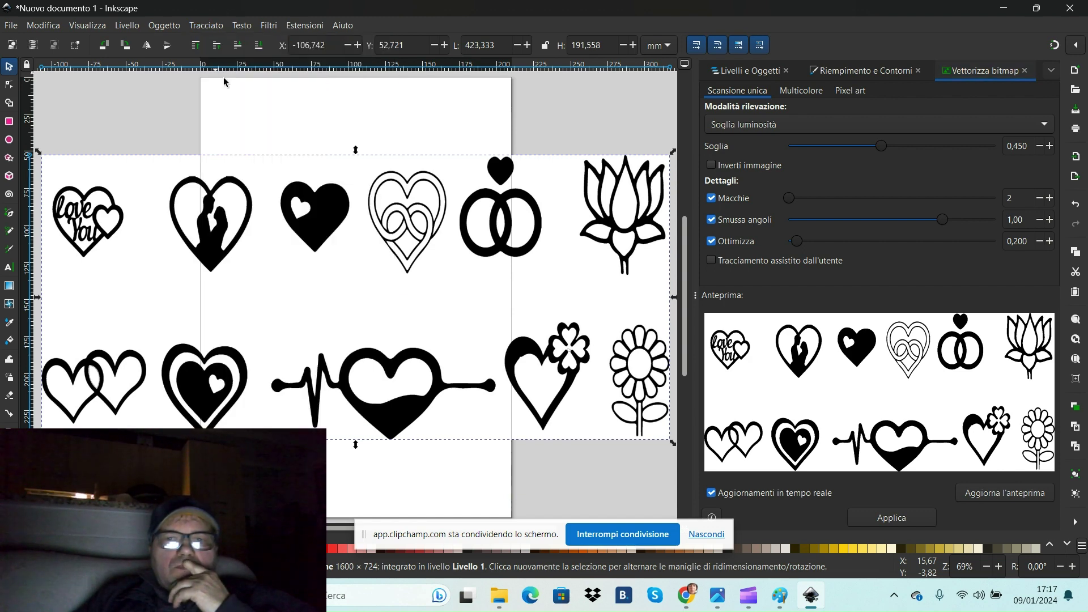
pyautogui.click(918, 519)
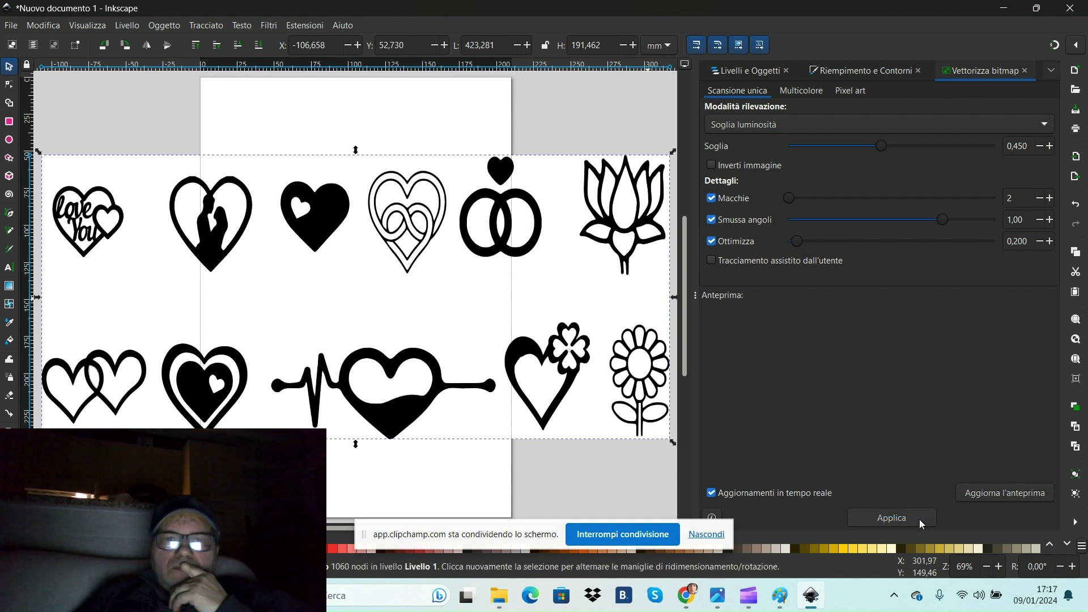
# - Pull the traced paths off the bitmap and delete the original bitmap
pyautogui.moveTo(330, 215); pyautogui.dragTo(368, 357)
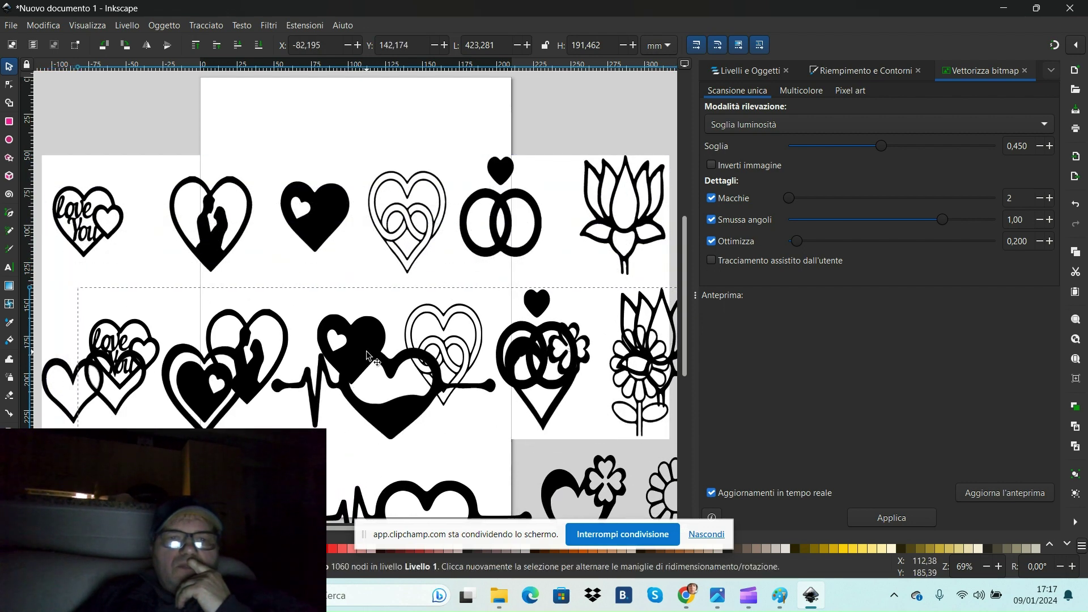
pyautogui.click(322, 217)
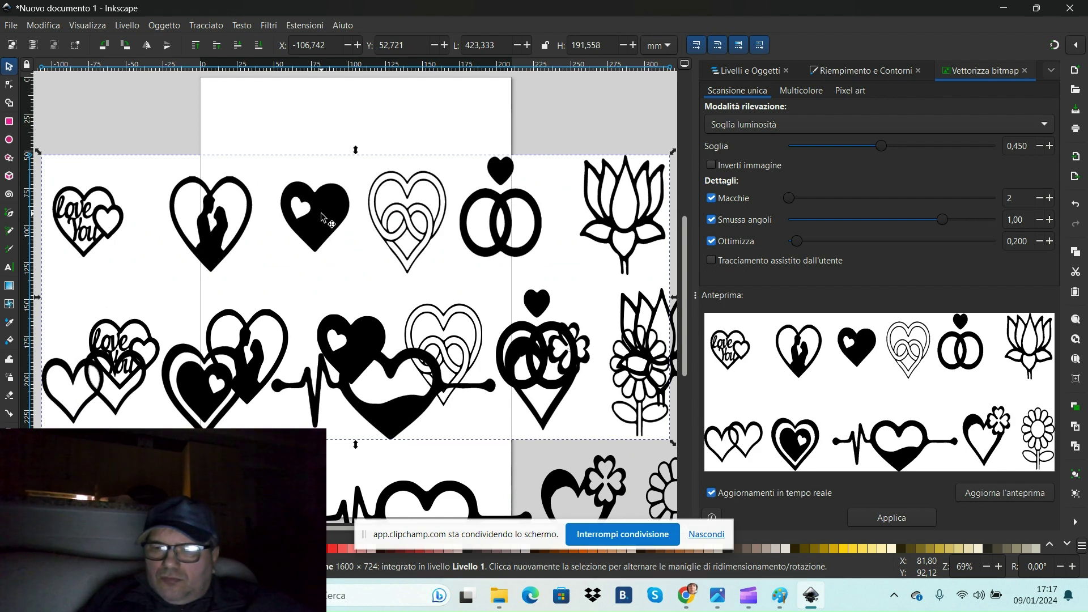
pyautogui.press('Delete')
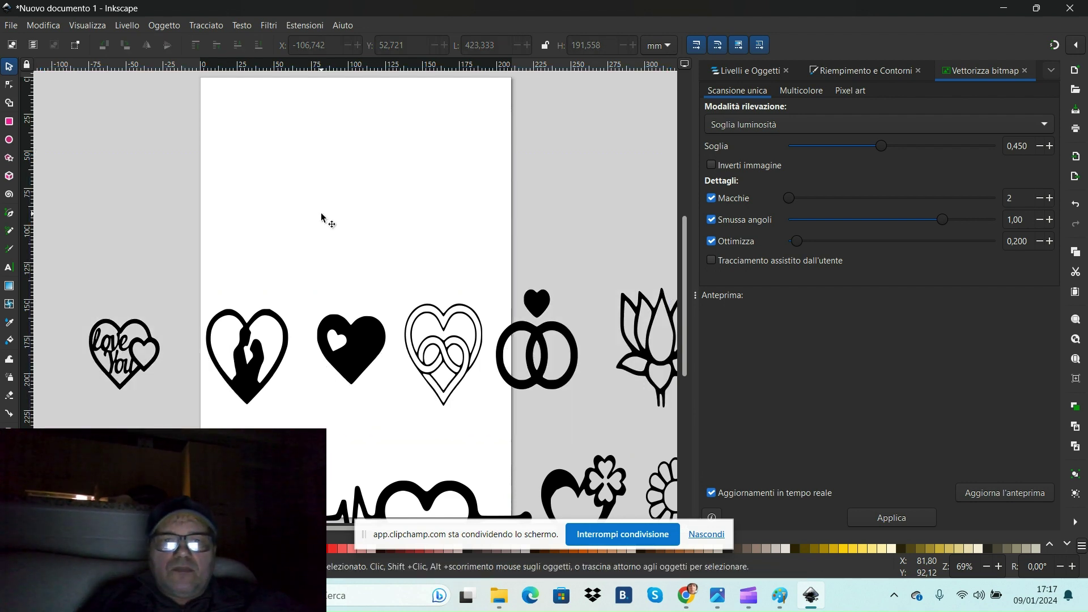
# - Move the traced heart paths to the page's top-left corner
pyautogui.click(360, 335)
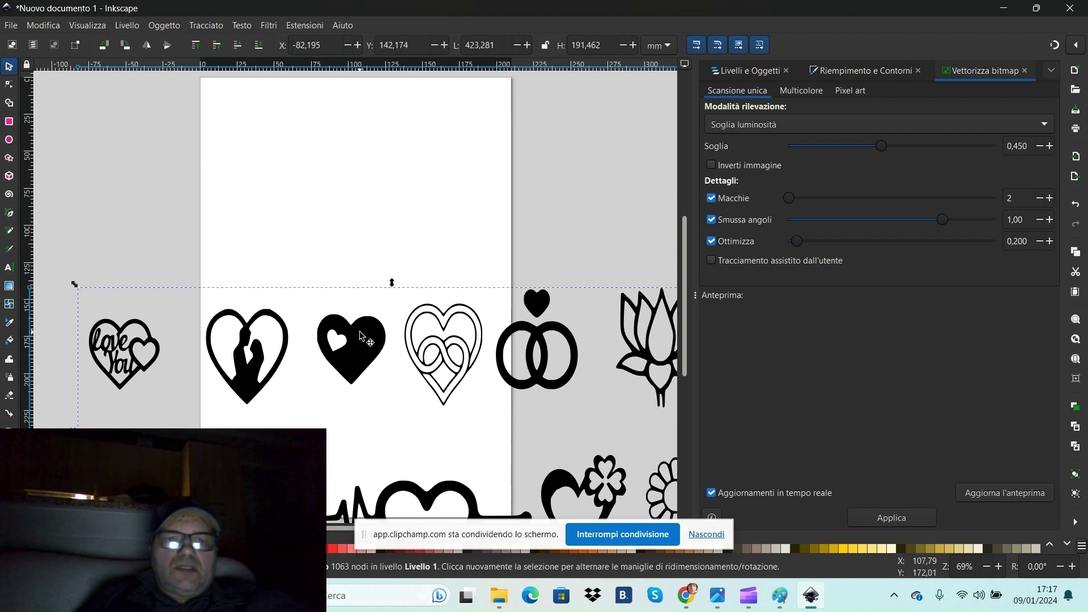
pyautogui.moveTo(361, 335); pyautogui.dragTo(472, 136)
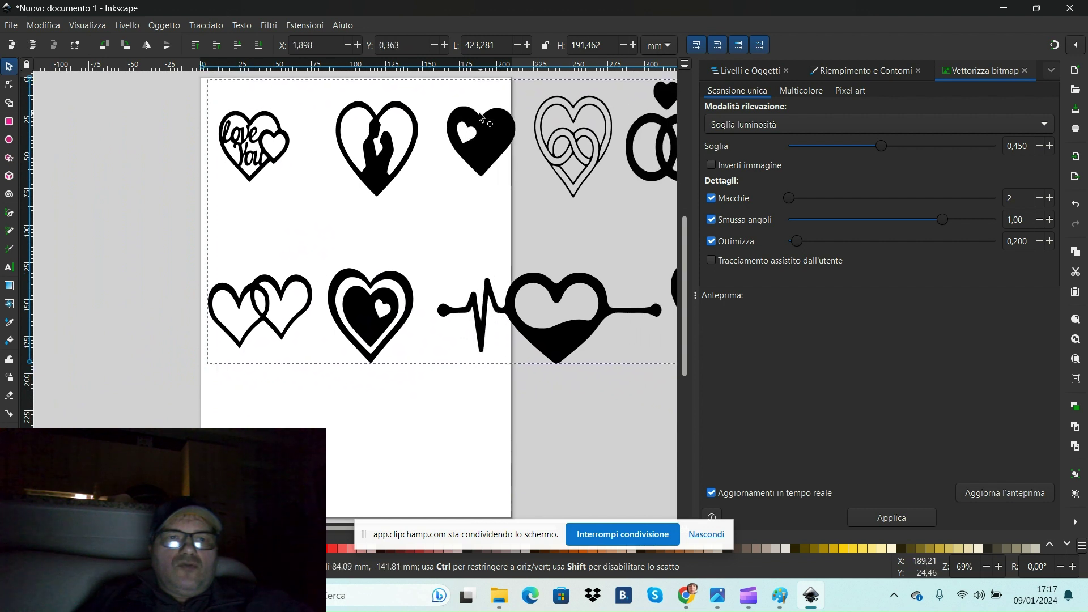
pyautogui.moveTo(472, 136); pyautogui.dragTo(478, 117)
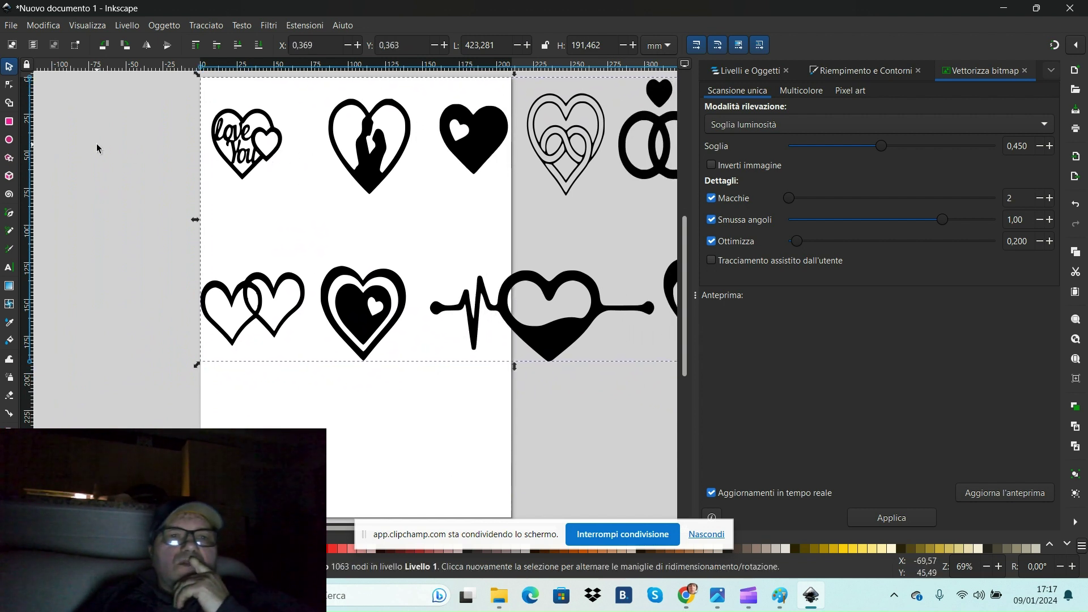
# - Inspect the traced hearts' nodes with the Node tool, then open the Extensions menu
pyautogui.click(9, 87)
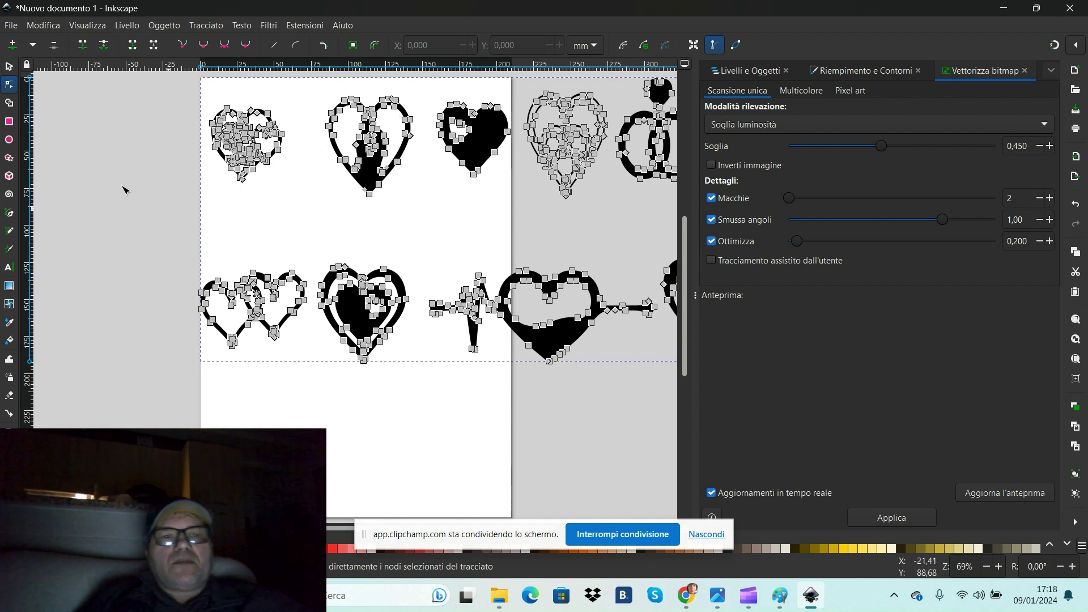
pyautogui.click(9, 68)
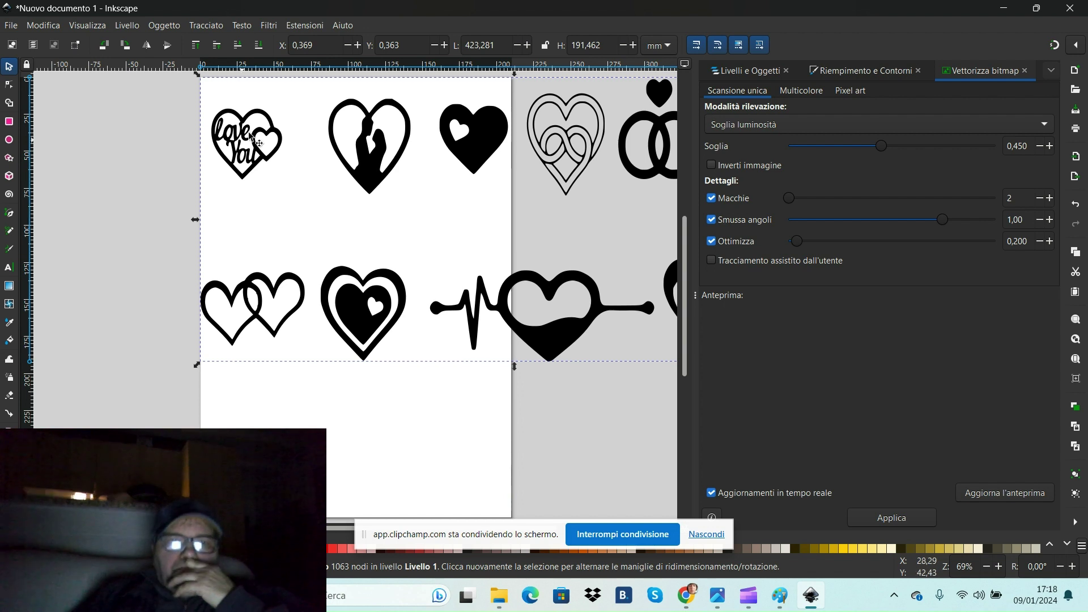
pyautogui.click(310, 25)
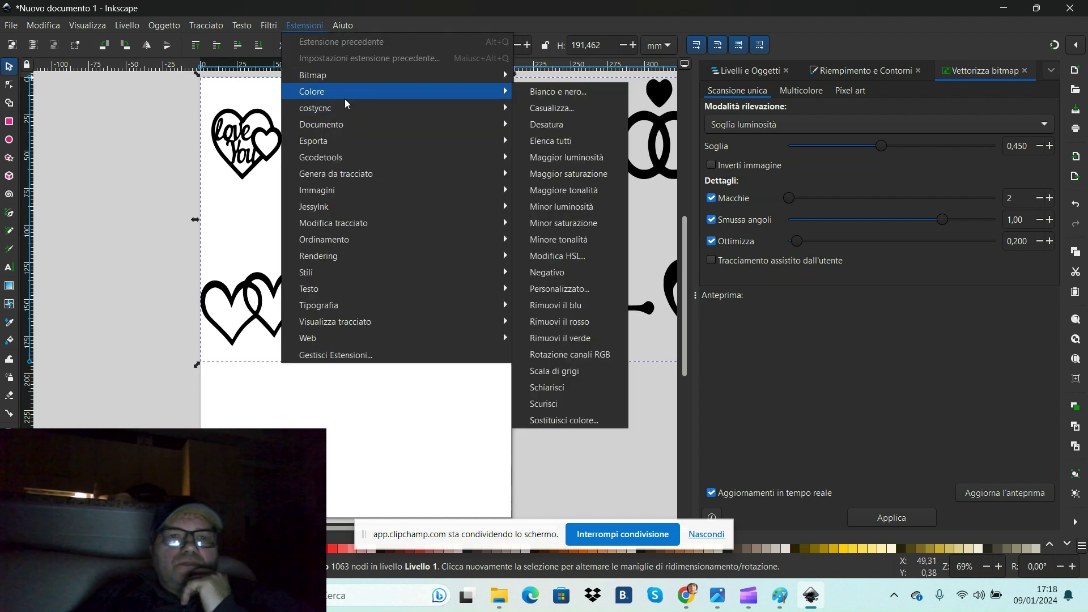
pyautogui.moveTo(357, 107)
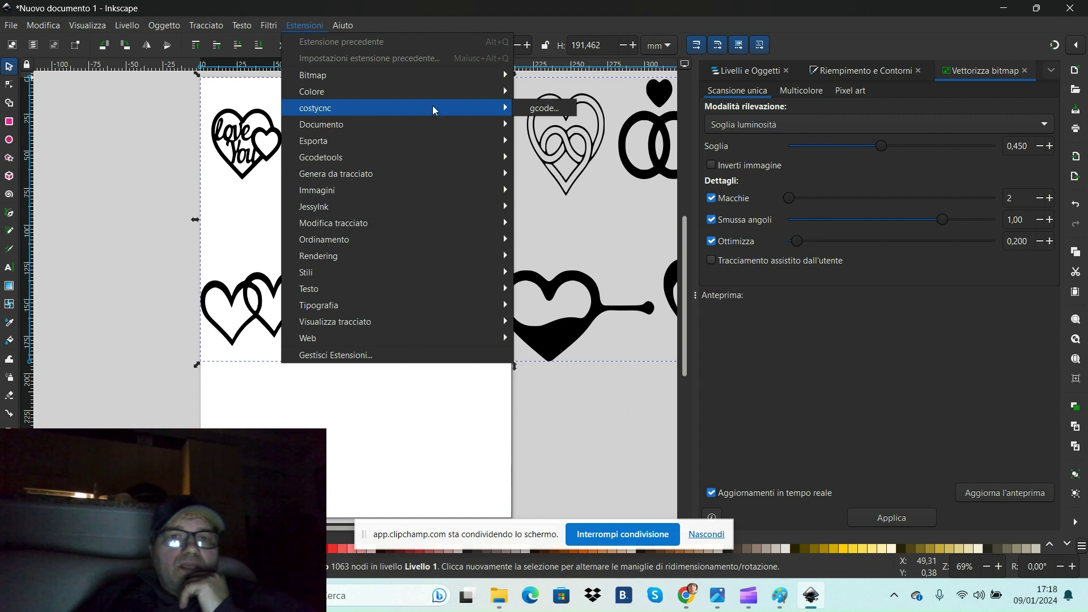
# - Run the costycnc gcode extension on the hearts with flattening 0,1
pyautogui.click(541, 109)
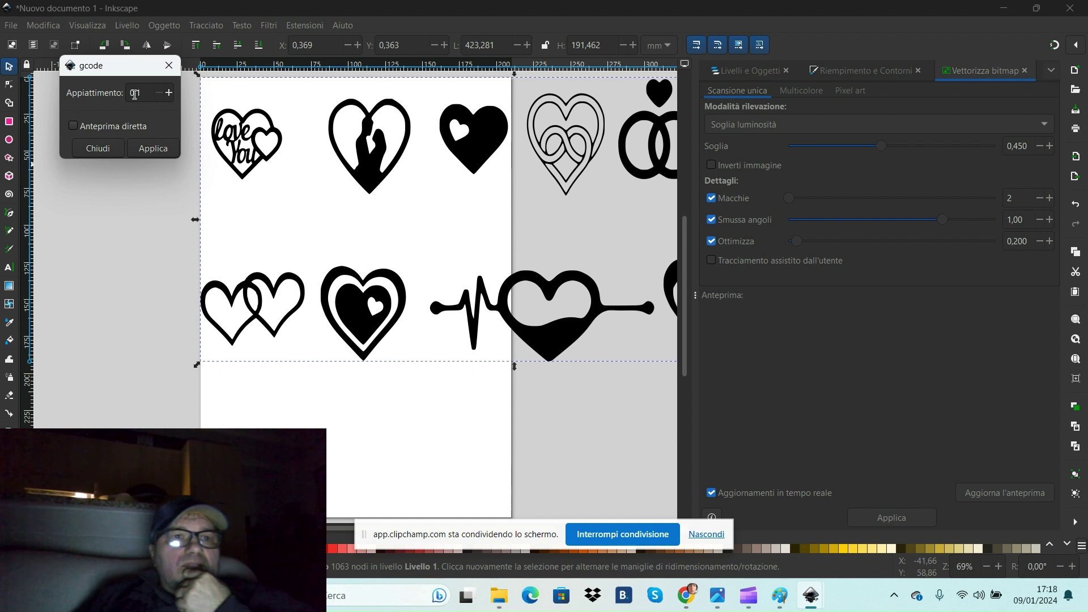
pyautogui.click(162, 152)
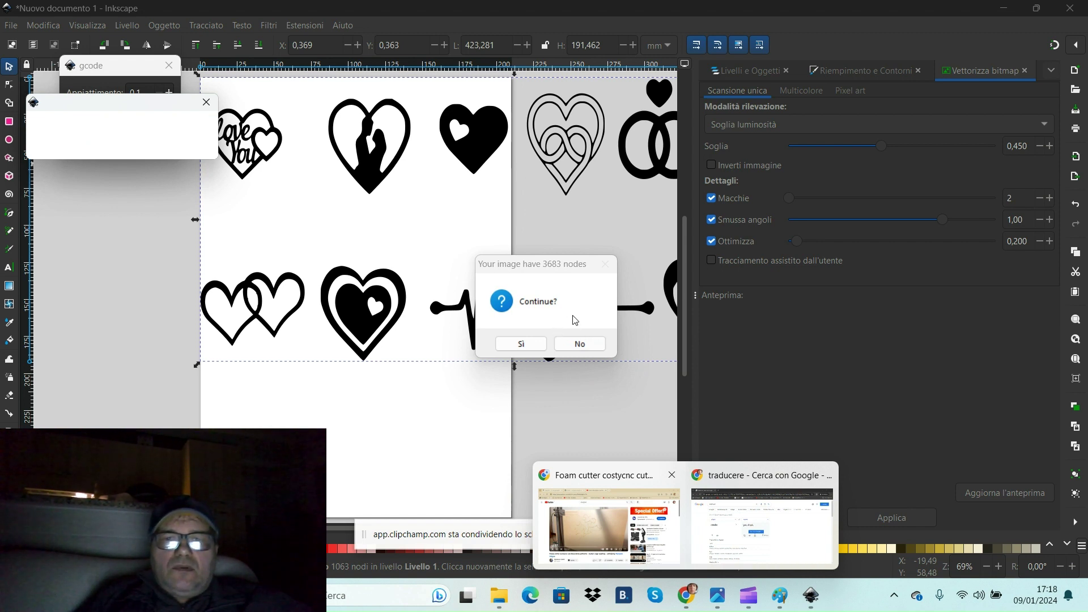
# - Continue G-code generation past the 3683-node warning and launch Task Manager
pyautogui.click(527, 346)
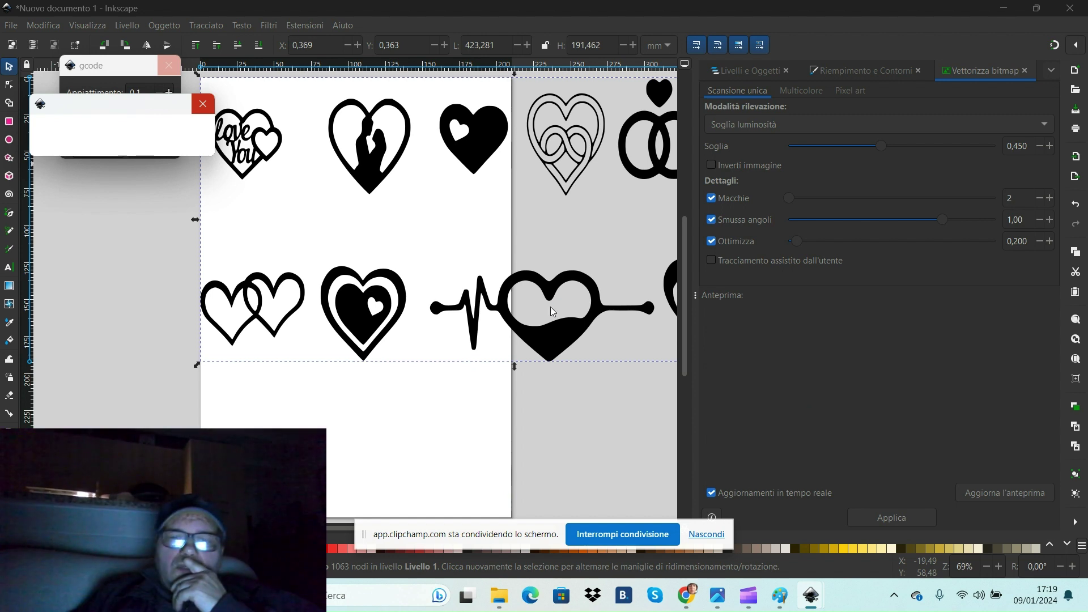
pyautogui.hotkey('ctrl', 'shift', 'Escape')
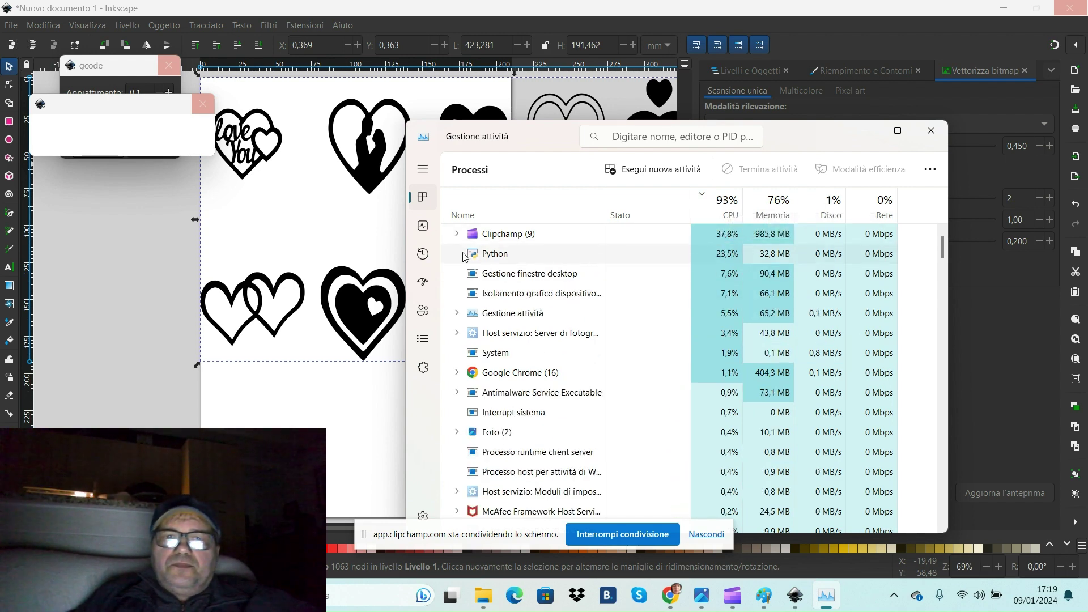
# - Show Task Manager's Prestazioni CPU graph while the G-code is generated
pyautogui.click(427, 228)
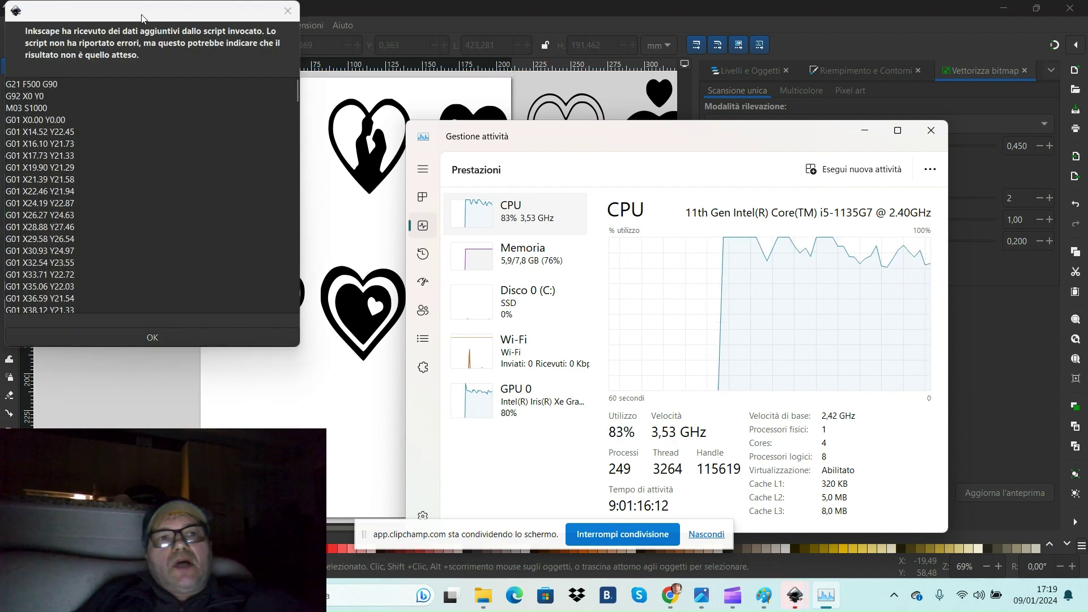
# - Select all the G-code text in the extension's output window and copy it
pyautogui.moveTo(145, 18); pyautogui.dragTo(421, 108)
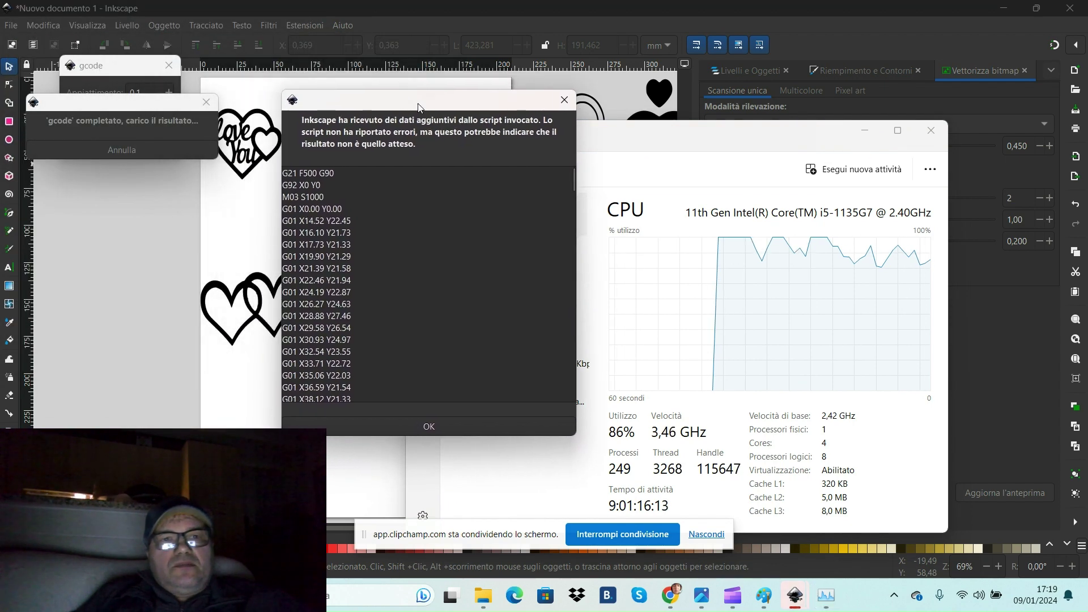
pyautogui.rightClick(432, 251)
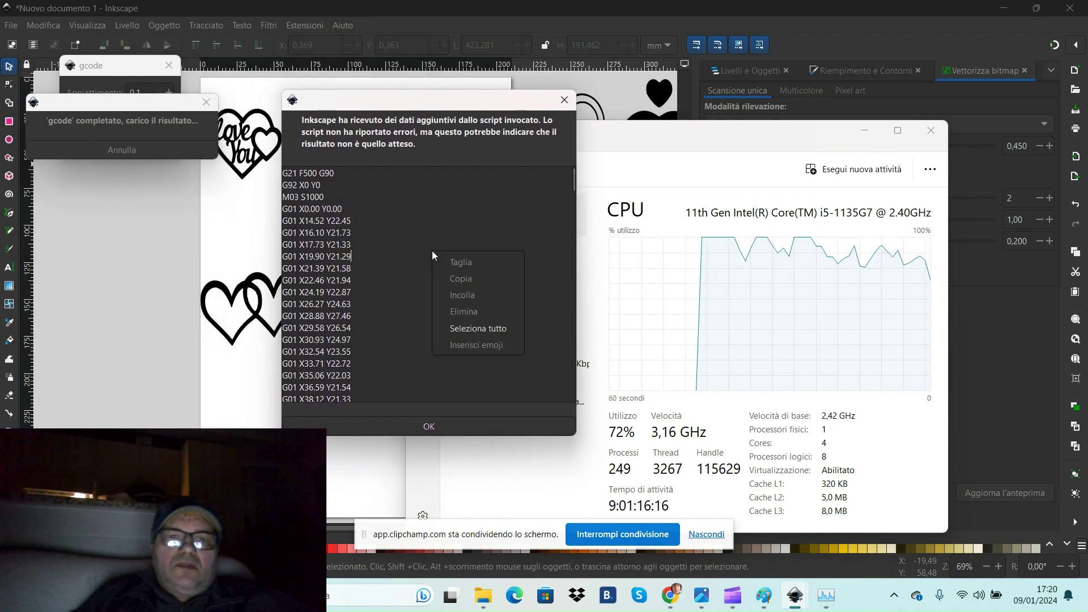
pyautogui.click(494, 328)
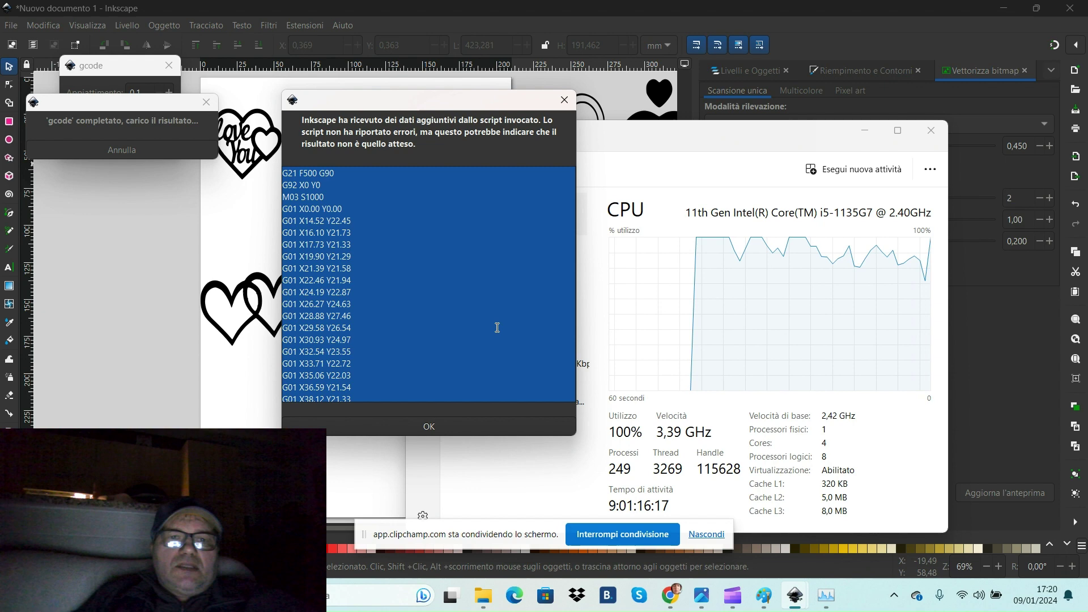
pyautogui.rightClick(454, 242)
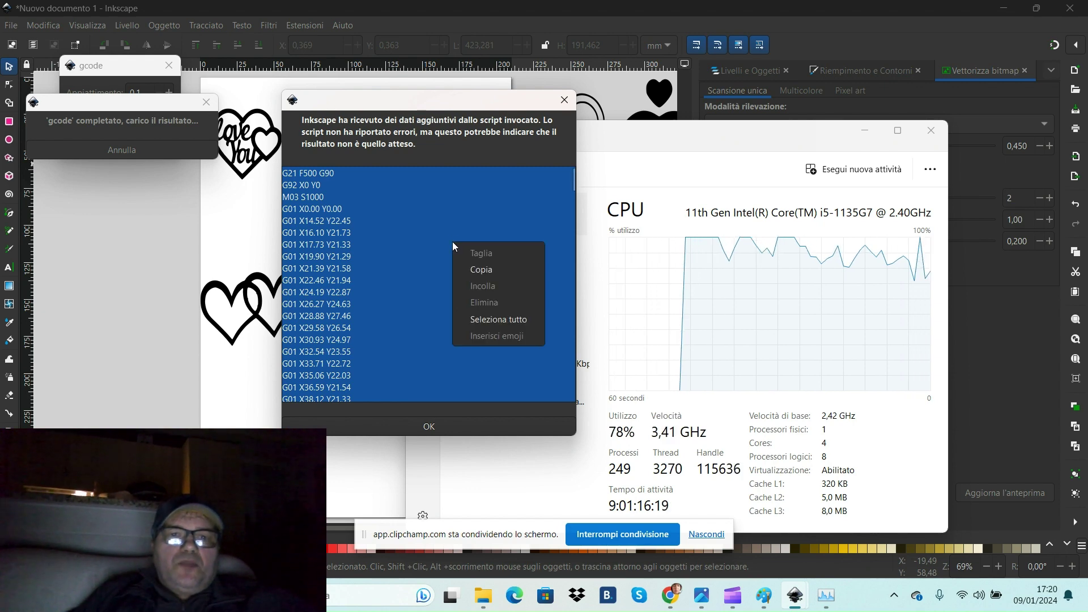
pyautogui.click(481, 269)
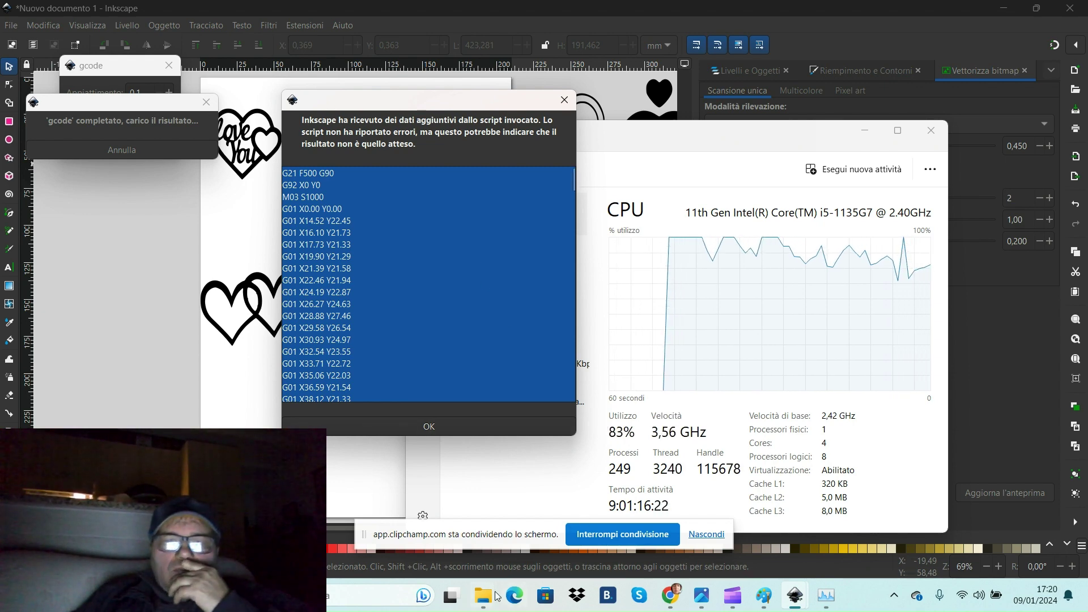
pyautogui.moveTo(481, 596)
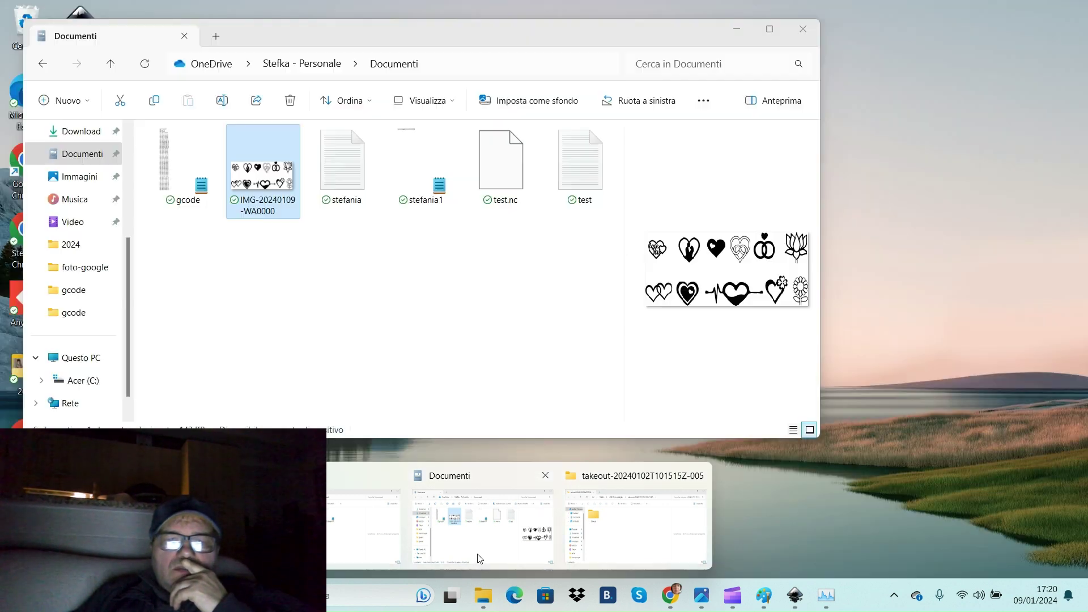
# - In the Documenti folder, try creating a new text document via the context menu
pyautogui.click(477, 553)
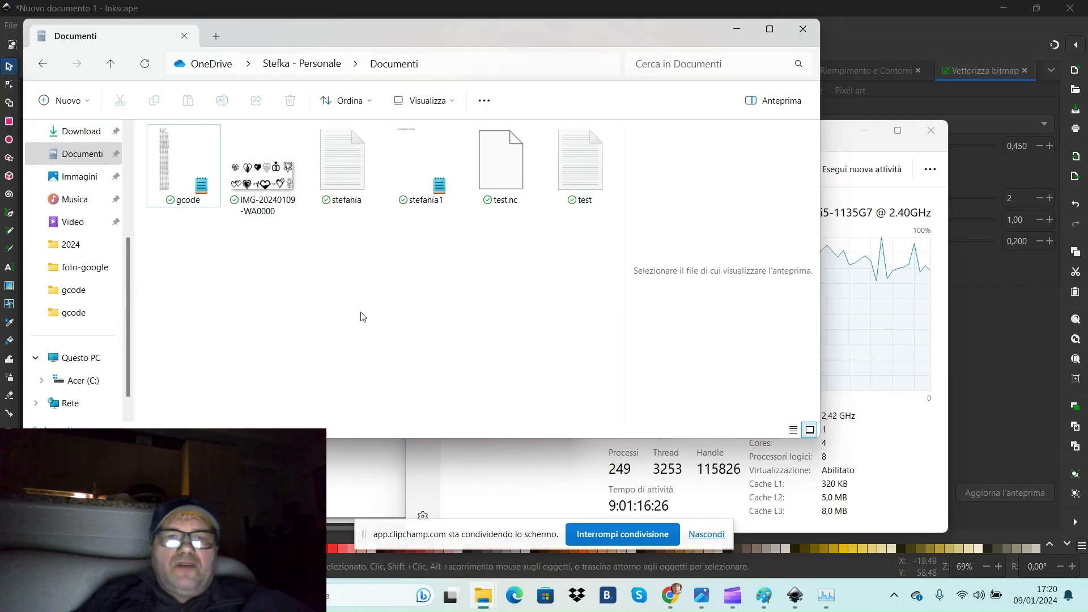
pyautogui.rightClick(300, 273)
pyautogui.press('Escape')
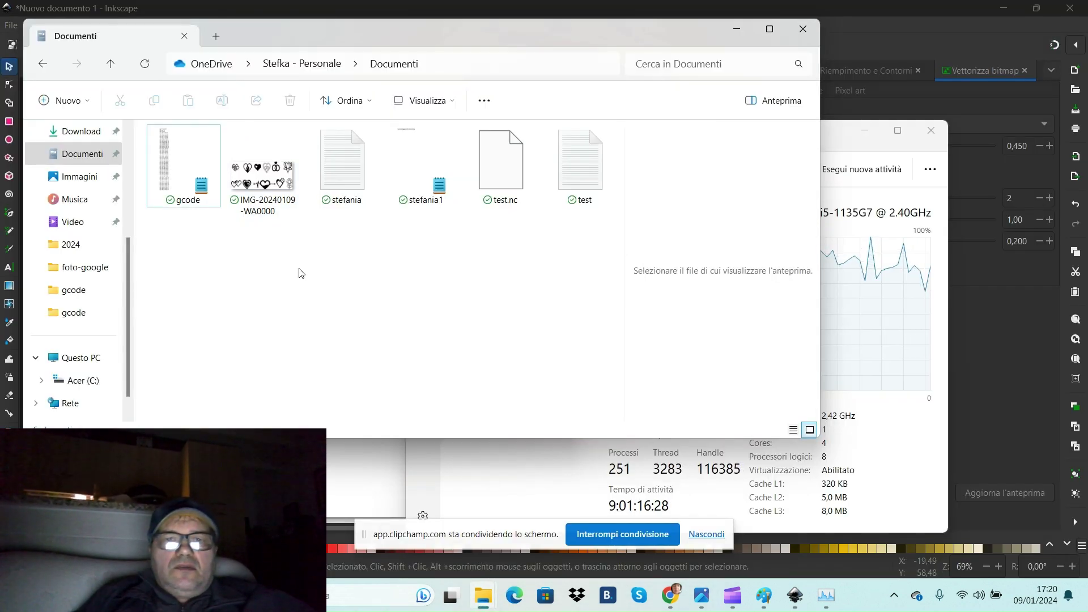
pyautogui.rightClick(300, 273)
pyautogui.press('Escape')
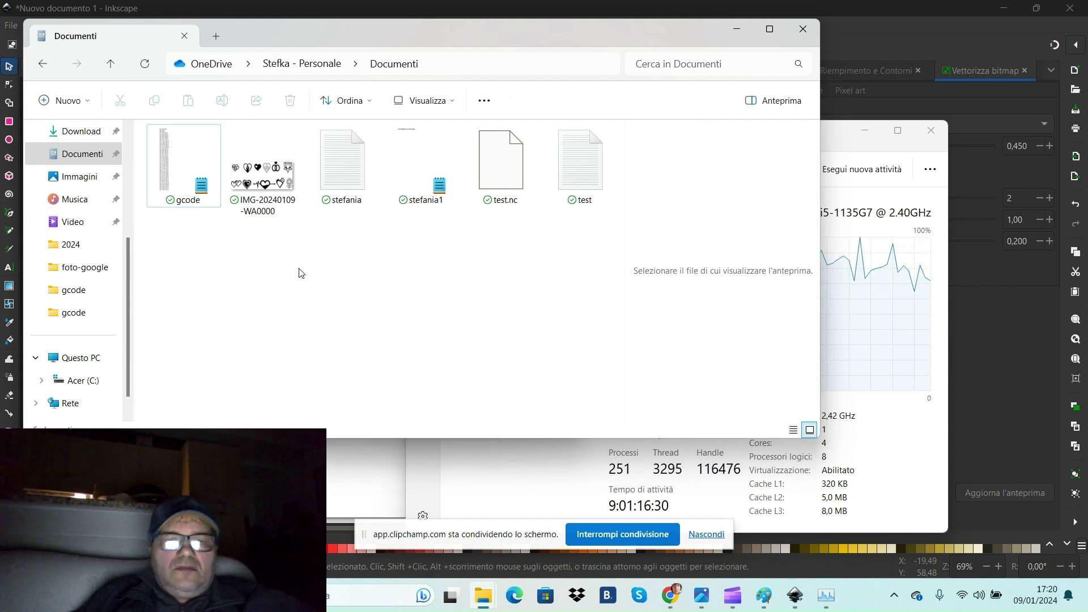
pyautogui.rightClick(348, 320)
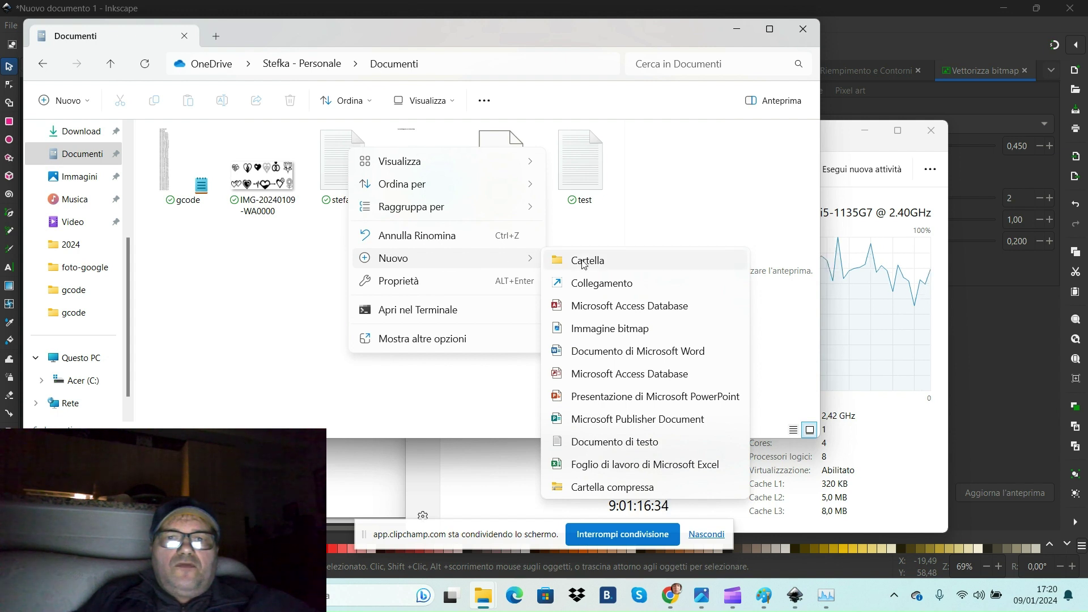
pyautogui.moveTo(393, 257)
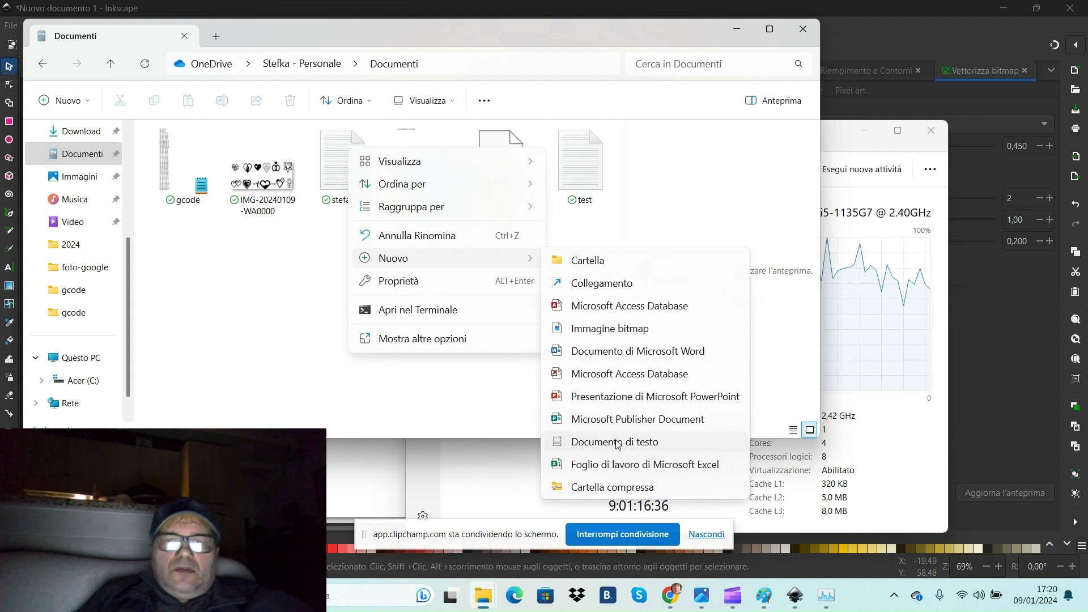
pyautogui.press('Escape')
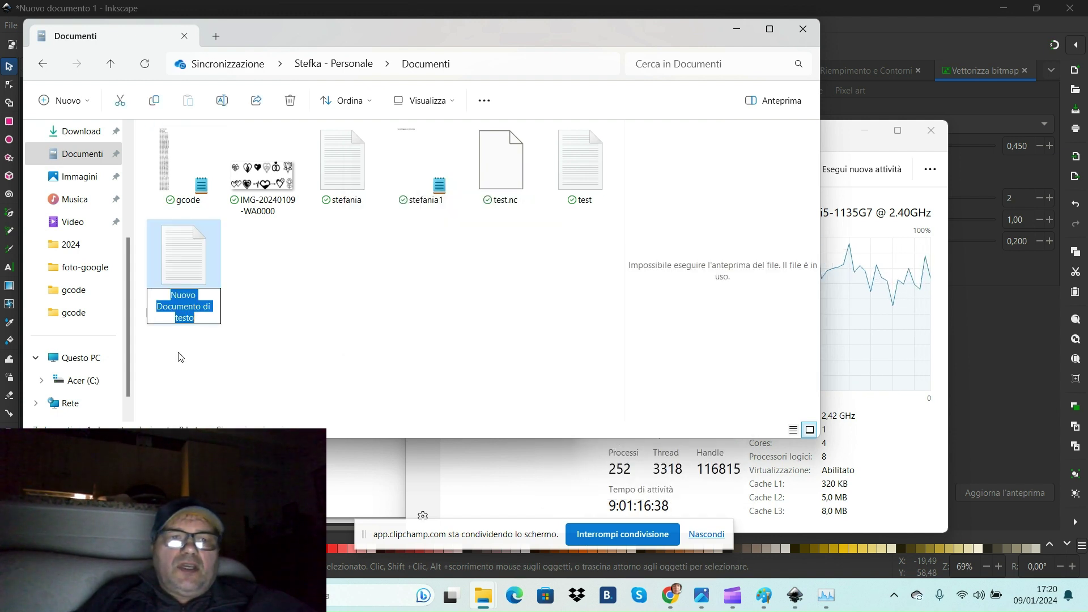
pyautogui.click(179, 357)
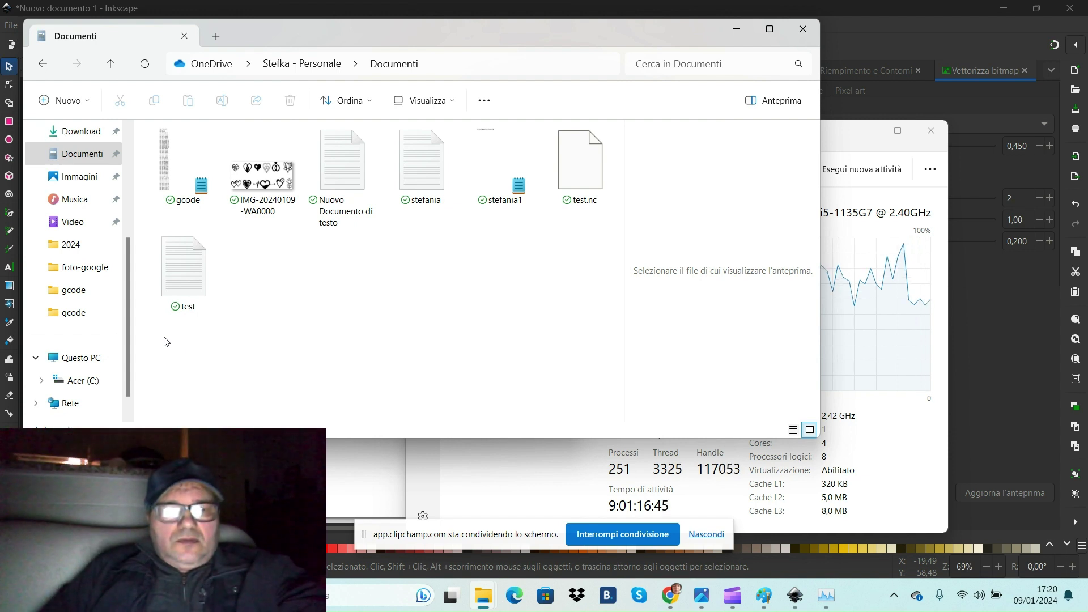
# - Rename the test file to costycnc
pyautogui.click(192, 309)
pyautogui.click(192, 307)
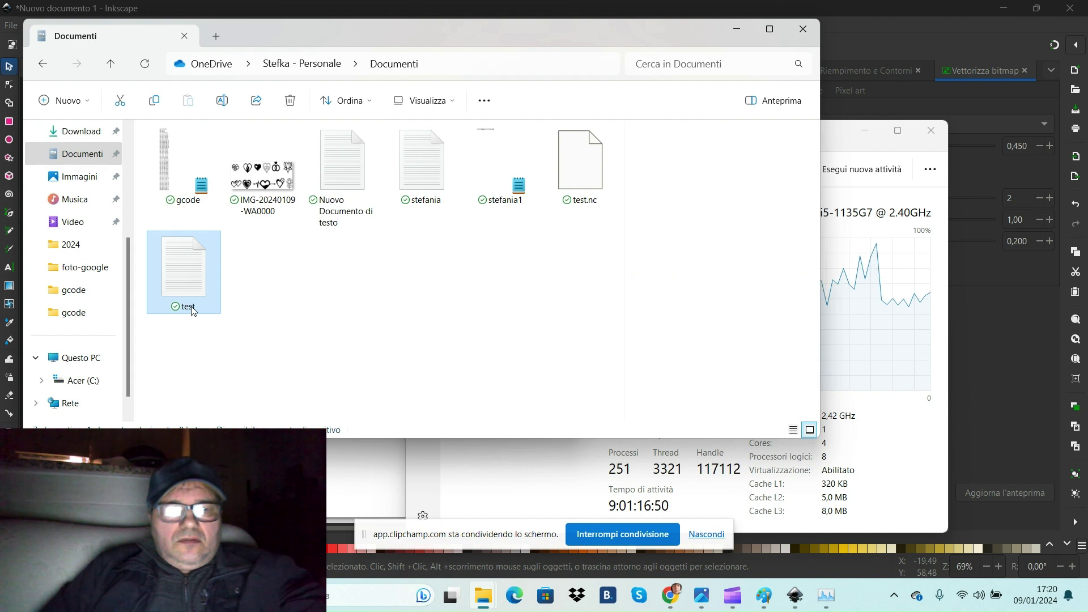
pyautogui.write('c')
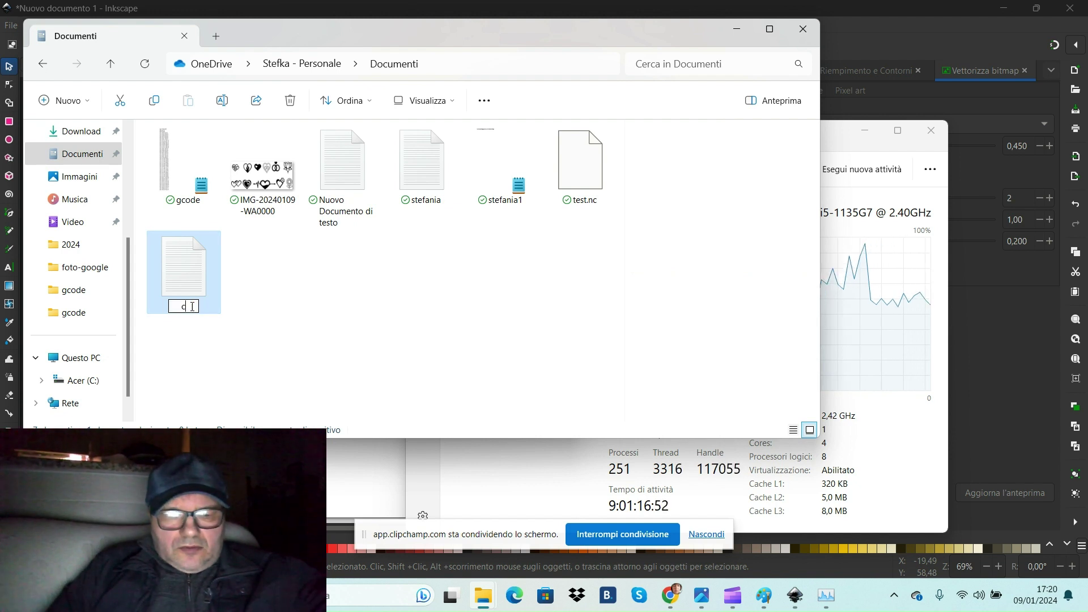
pyautogui.write('os')
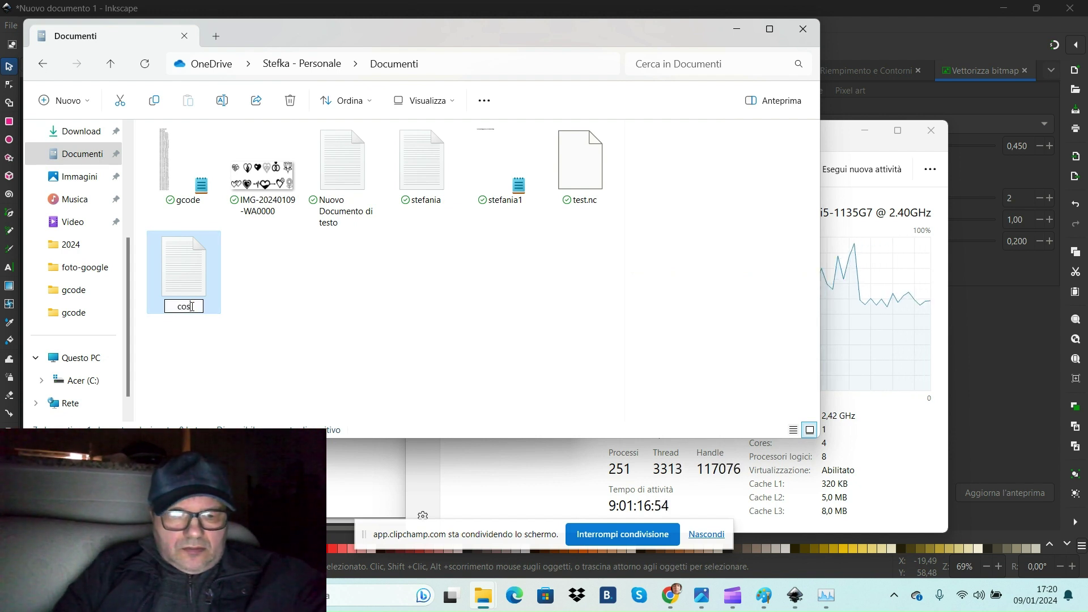
pyautogui.write('tycnc')
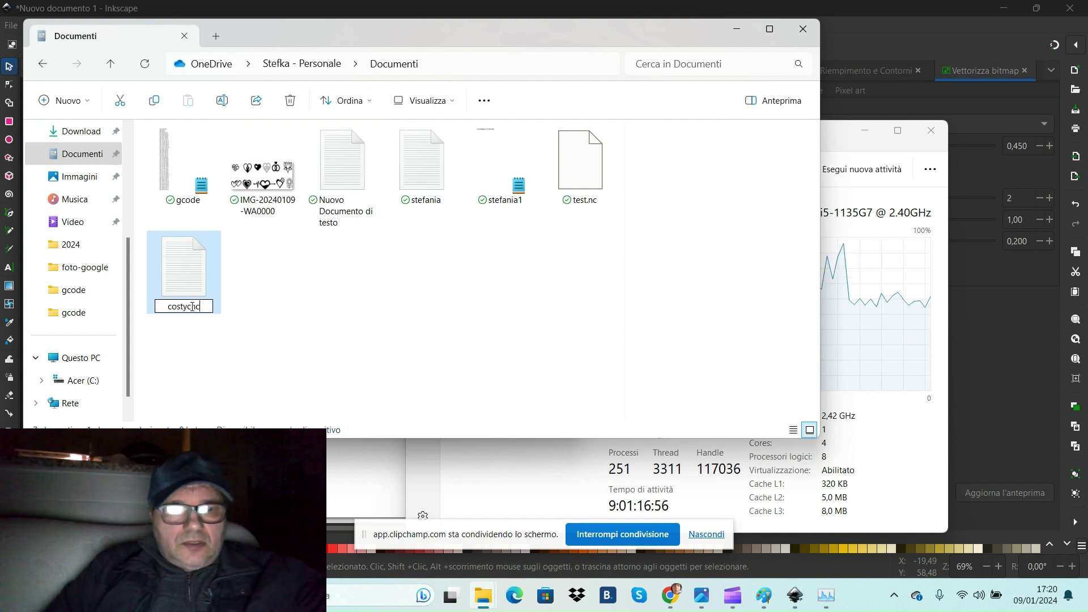
pyautogui.press('Return')
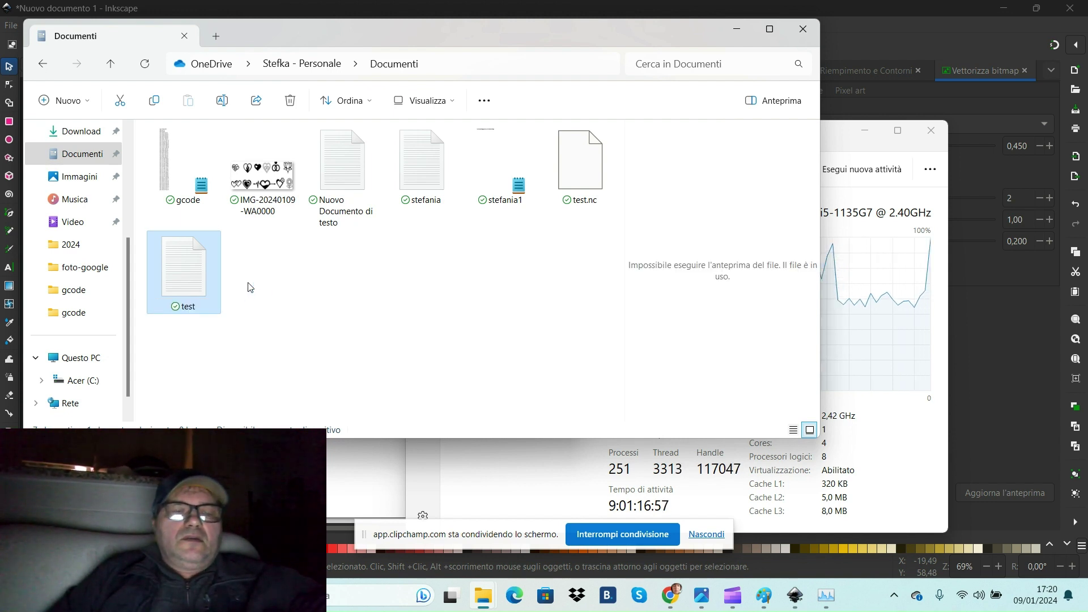
pyautogui.click(182, 272)
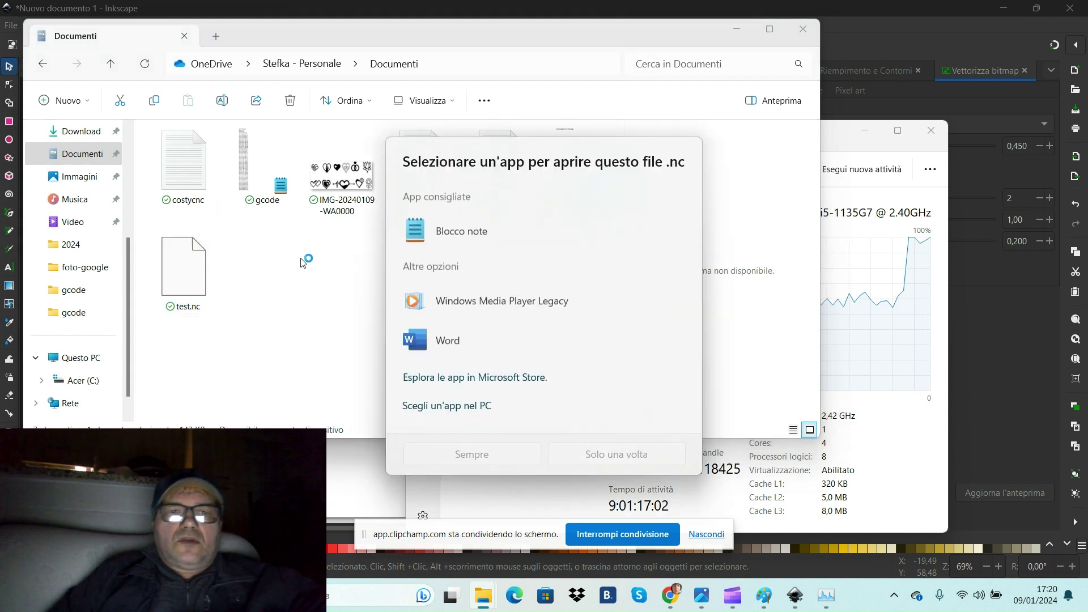
# - Open costycnc in Notepad and paste the copied G-code into it
pyautogui.click(308, 369)
pyautogui.doubleClick(196, 178)
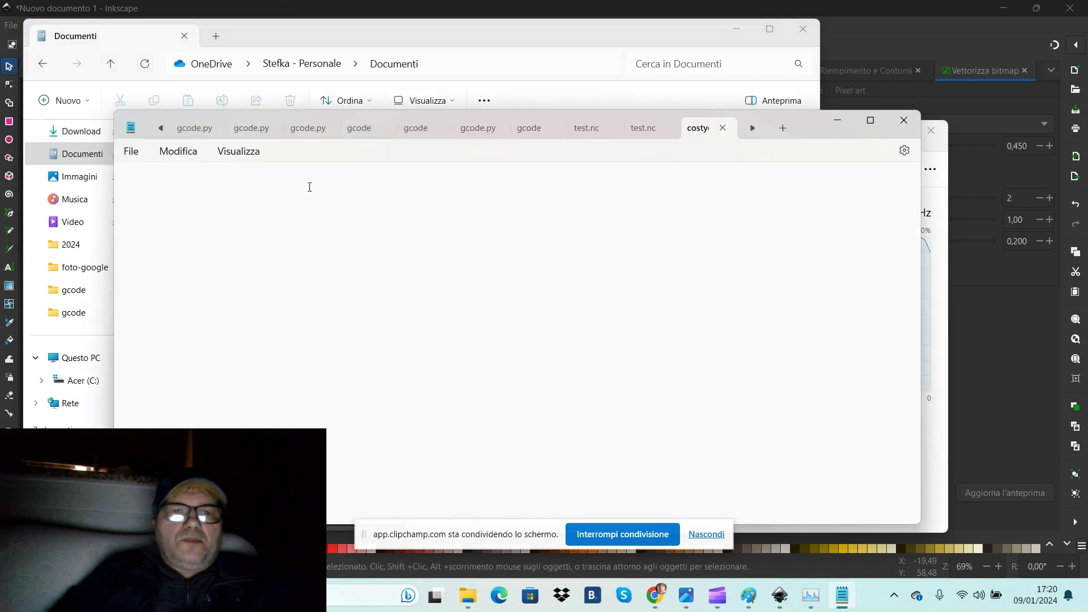
pyautogui.rightClick(269, 169)
pyautogui.click(336, 259)
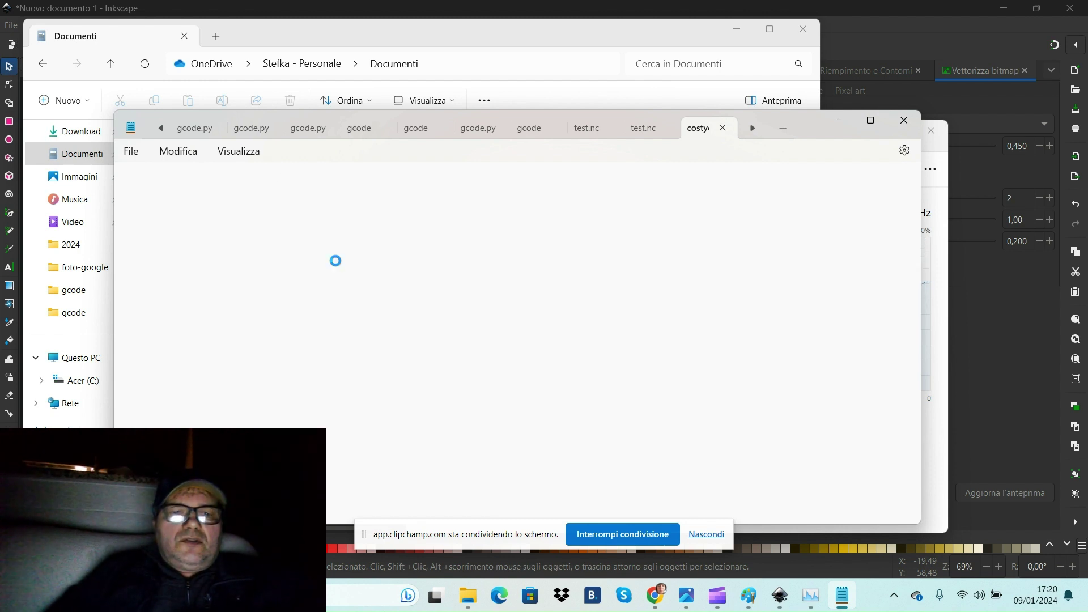
pyautogui.click(140, 152)
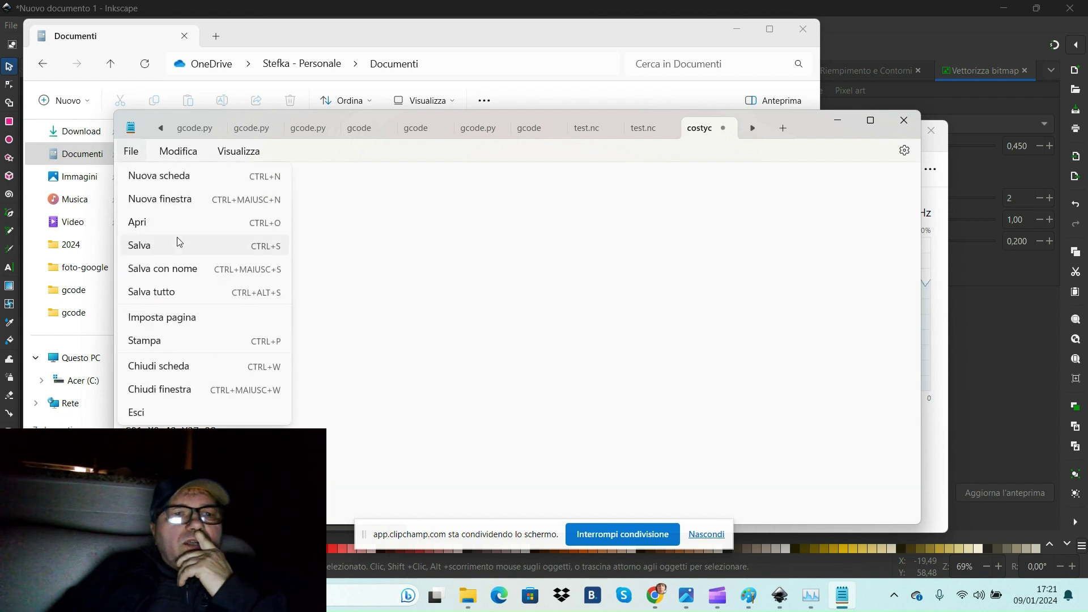
# - Save the G-code in Notepad as costycnc.nc with the 'Tutti i file' type instead of .txt
pyautogui.click(196, 268)
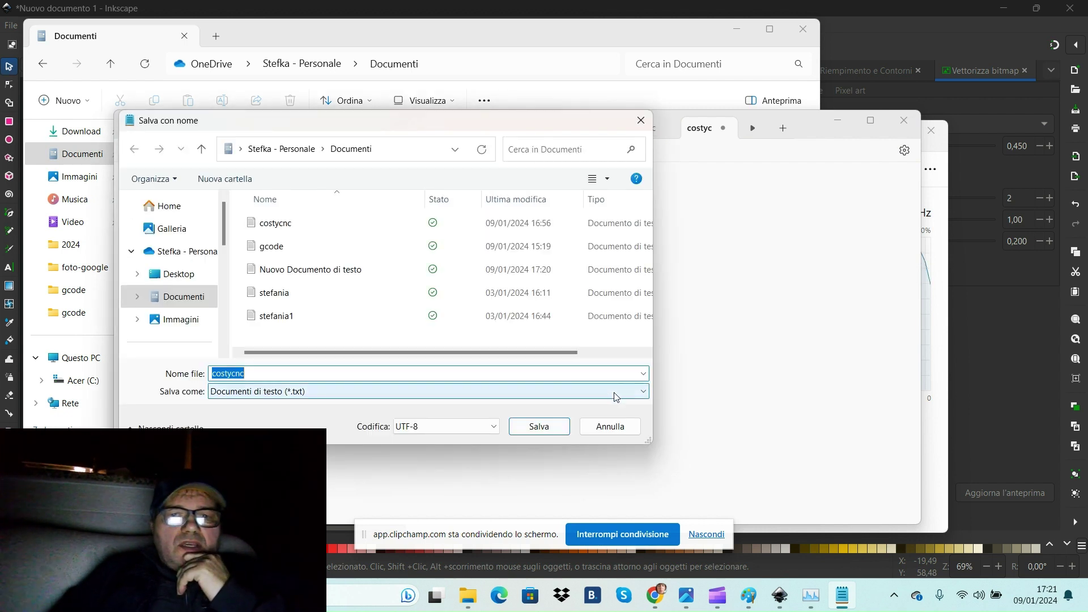
pyautogui.click(643, 392)
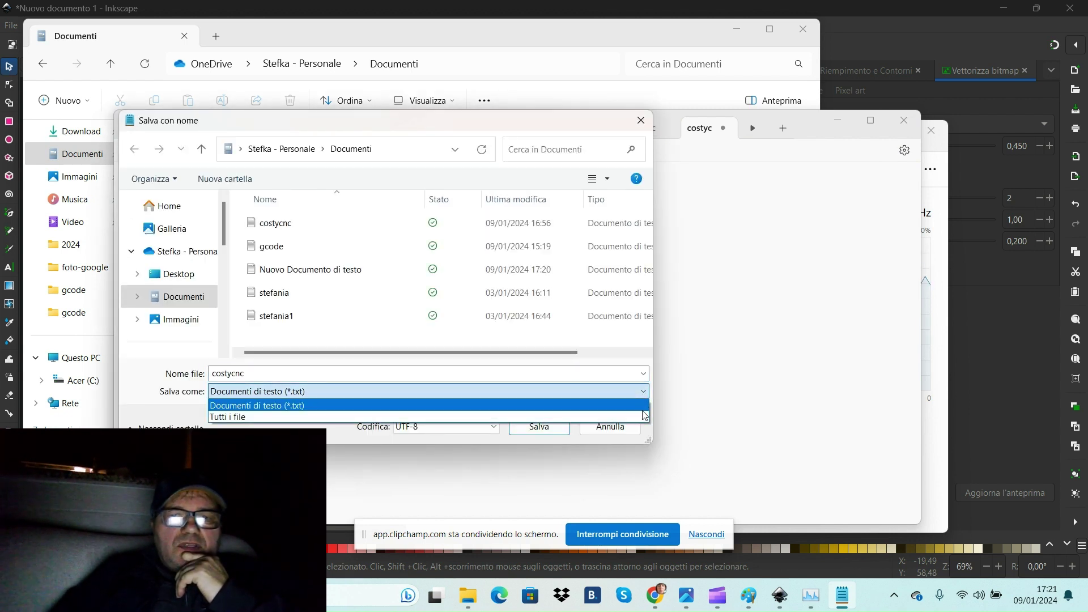
pyautogui.click(644, 416)
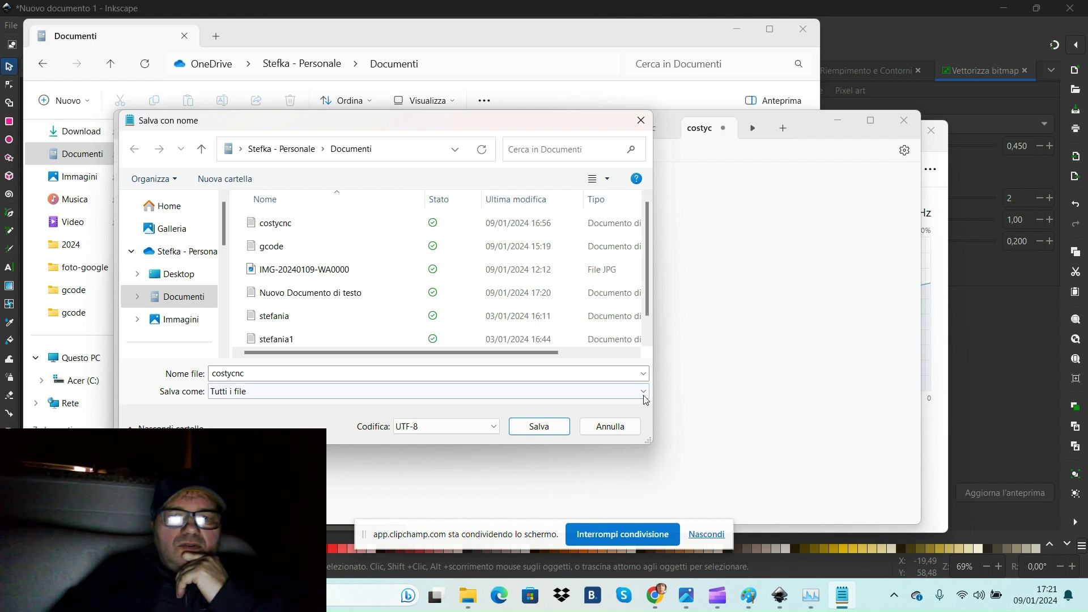
pyautogui.click(644, 399)
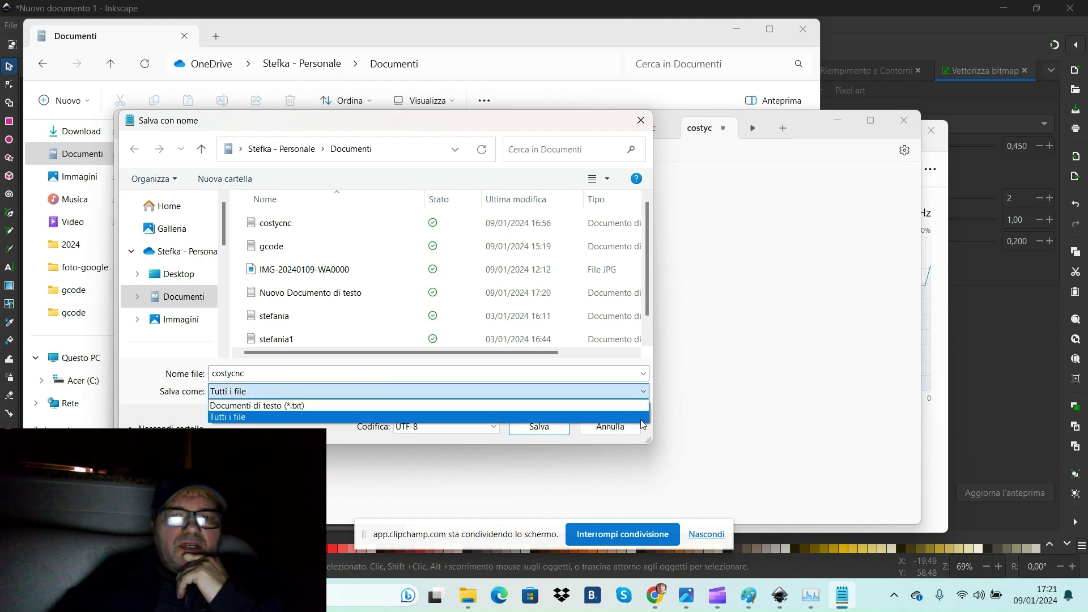
pyautogui.click(642, 418)
pyautogui.doubleClick(577, 376)
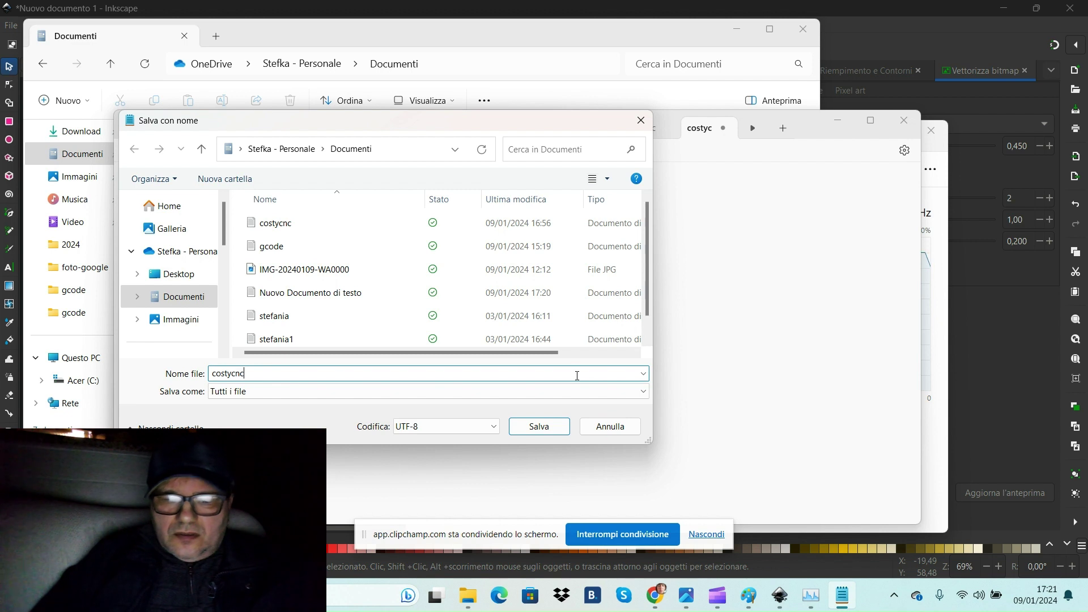
pyautogui.write('.')
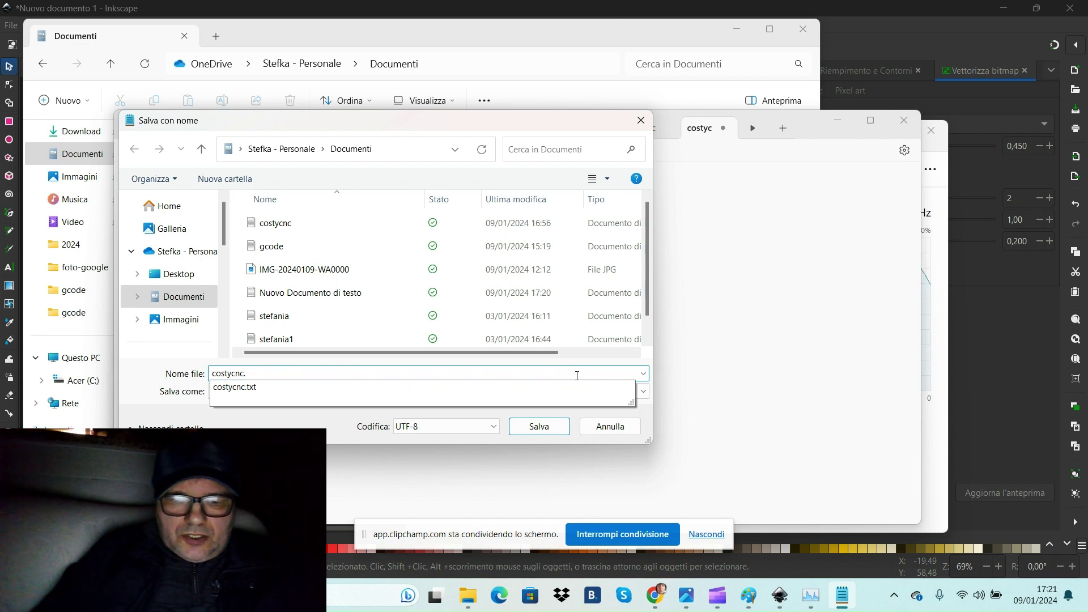
pyautogui.write('nc')
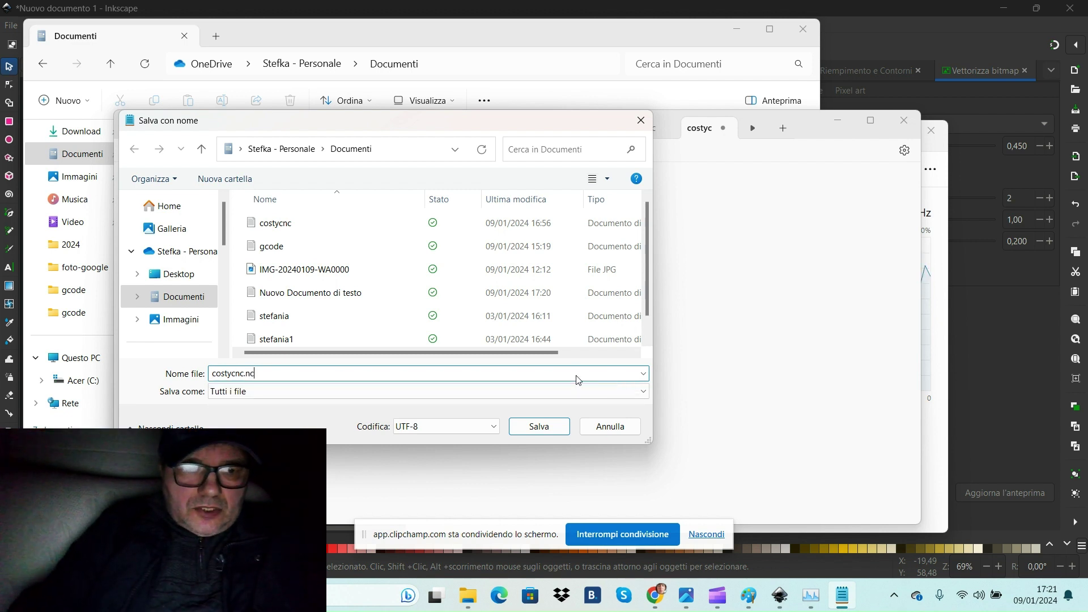
pyautogui.click(558, 432)
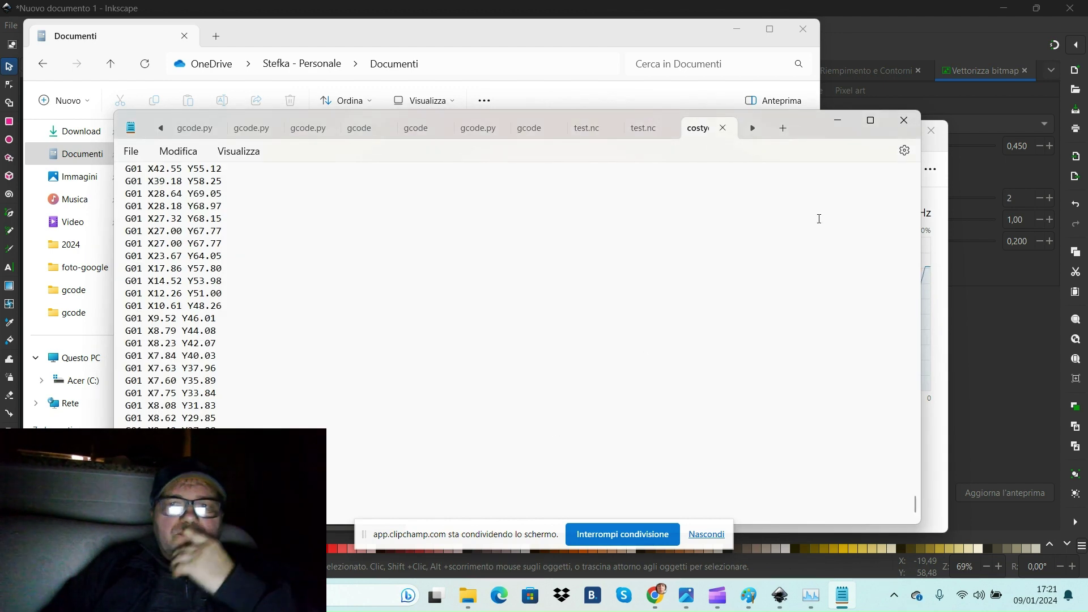
# - Reopen costycnc.nc from Documenti in Blocco note to verify its G-code, then close Notepad
pyautogui.click(838, 124)
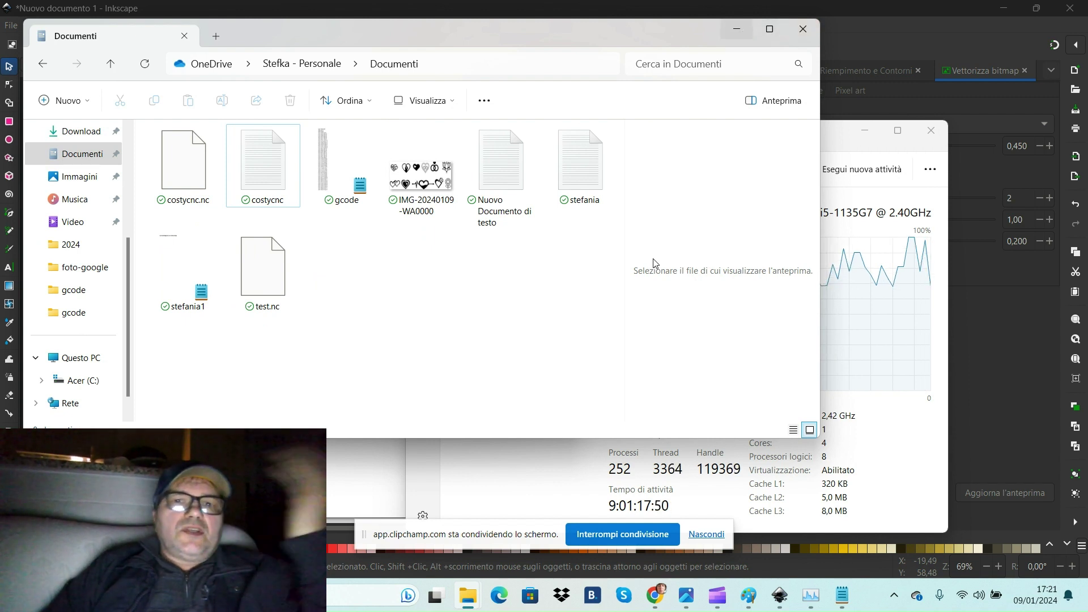
pyautogui.click(173, 177)
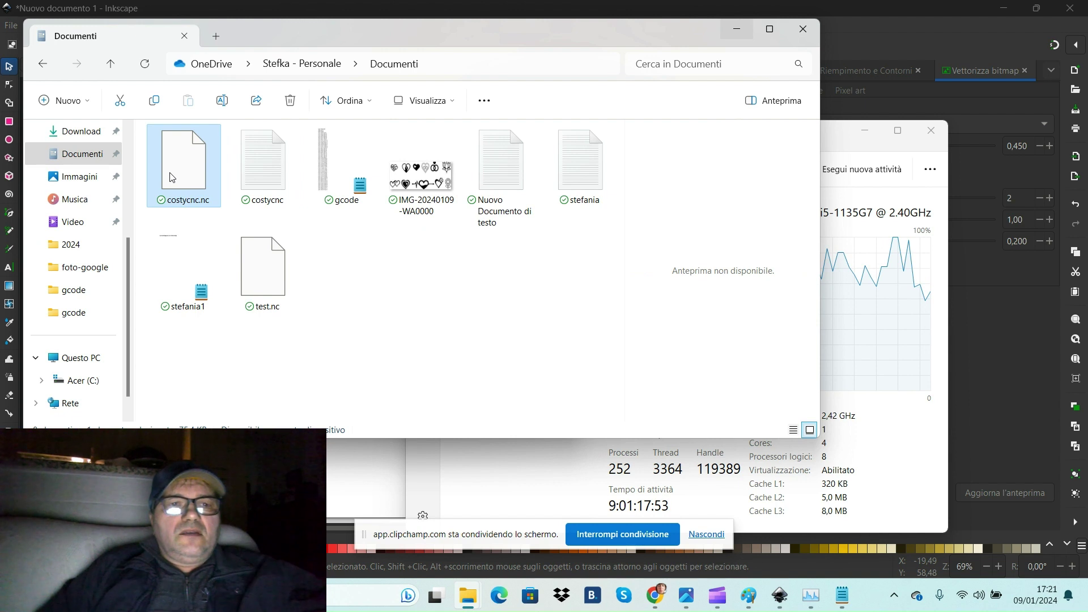
pyautogui.rightClick(173, 177)
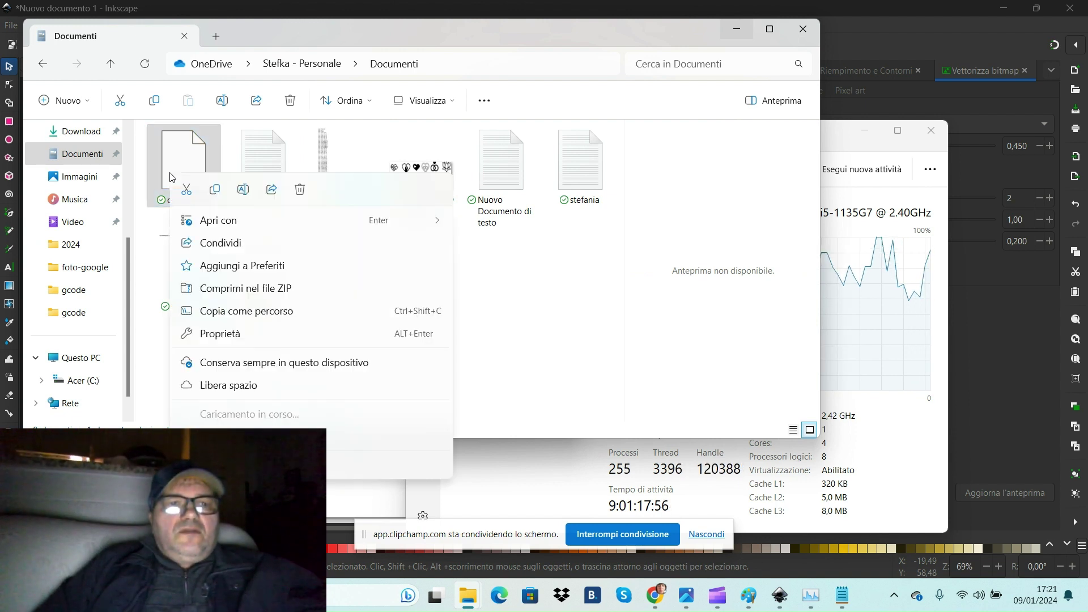
pyautogui.moveTo(255, 220)
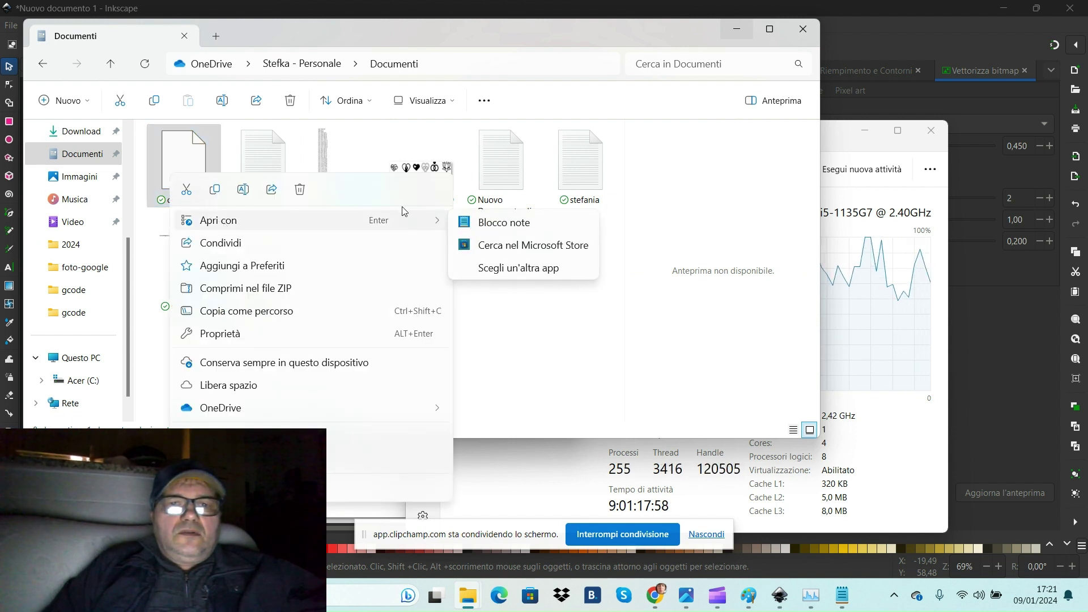
pyautogui.click(466, 222)
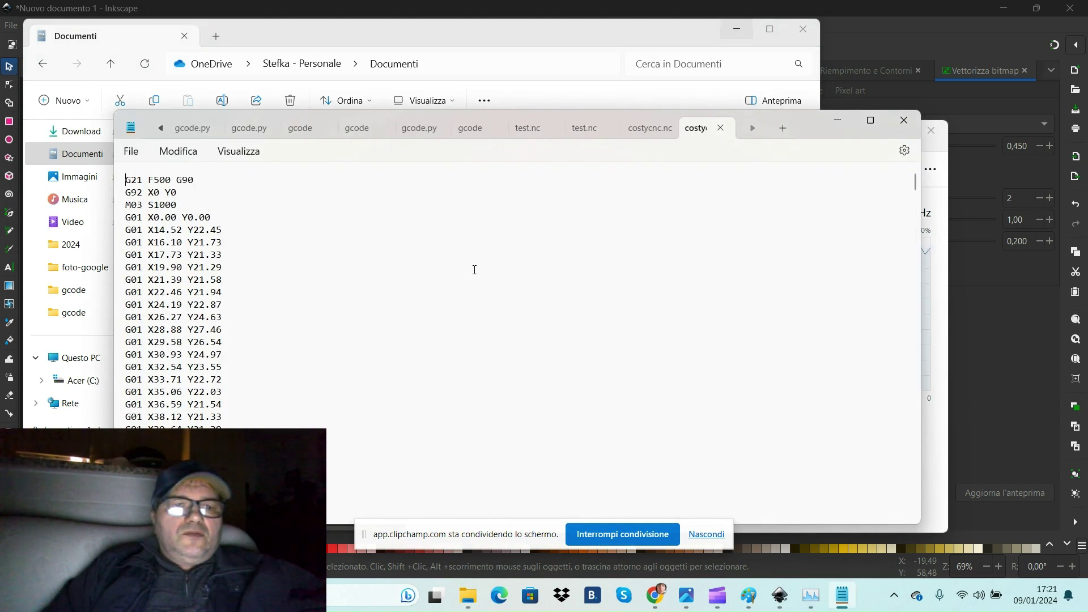
pyautogui.click(905, 121)
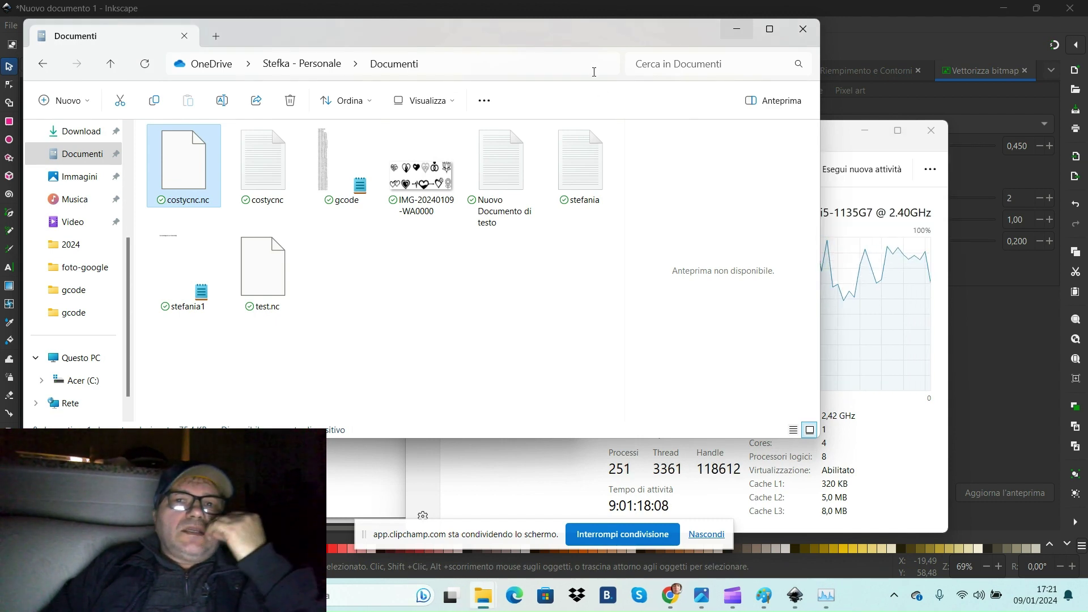
pyautogui.moveTo(561, 39); pyautogui.dragTo(639, 127)
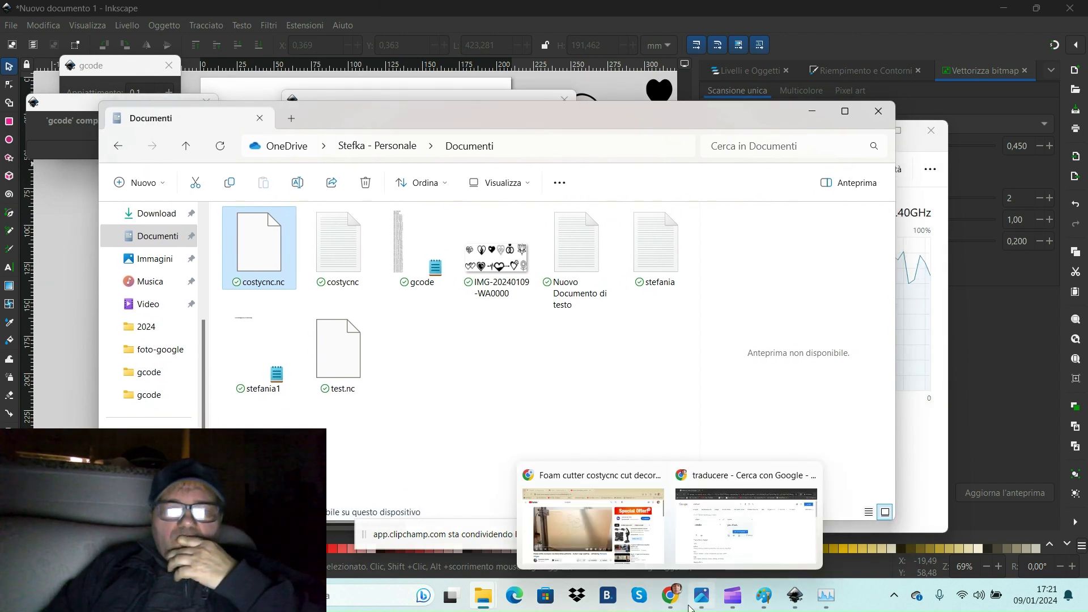
pyautogui.moveTo(671, 596)
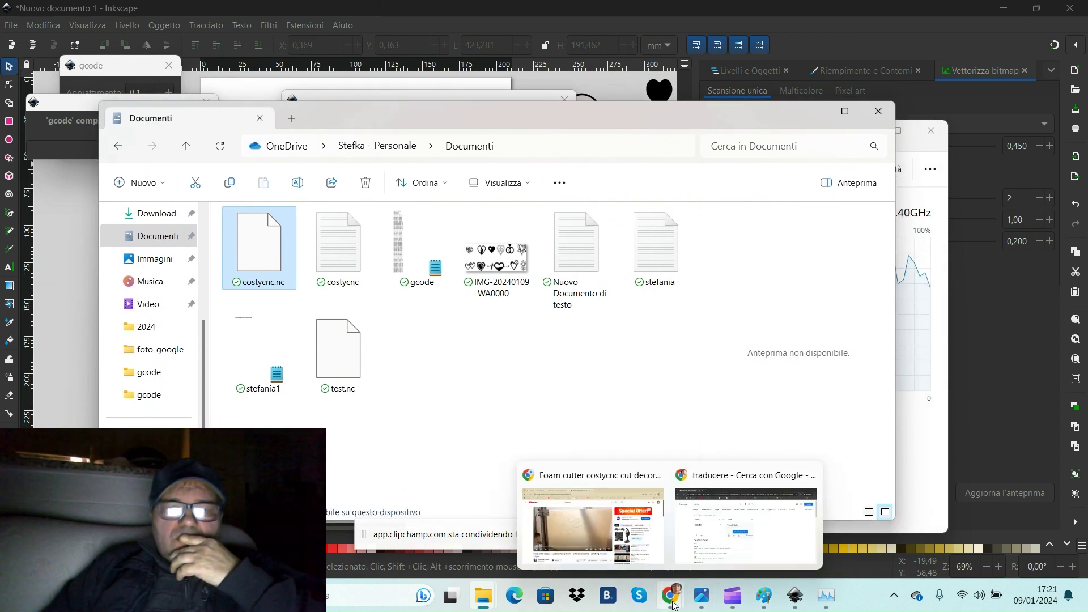
# - Bring Chrome forward and reload the CostyCNC cm8 converter tab
pyautogui.click(660, 564)
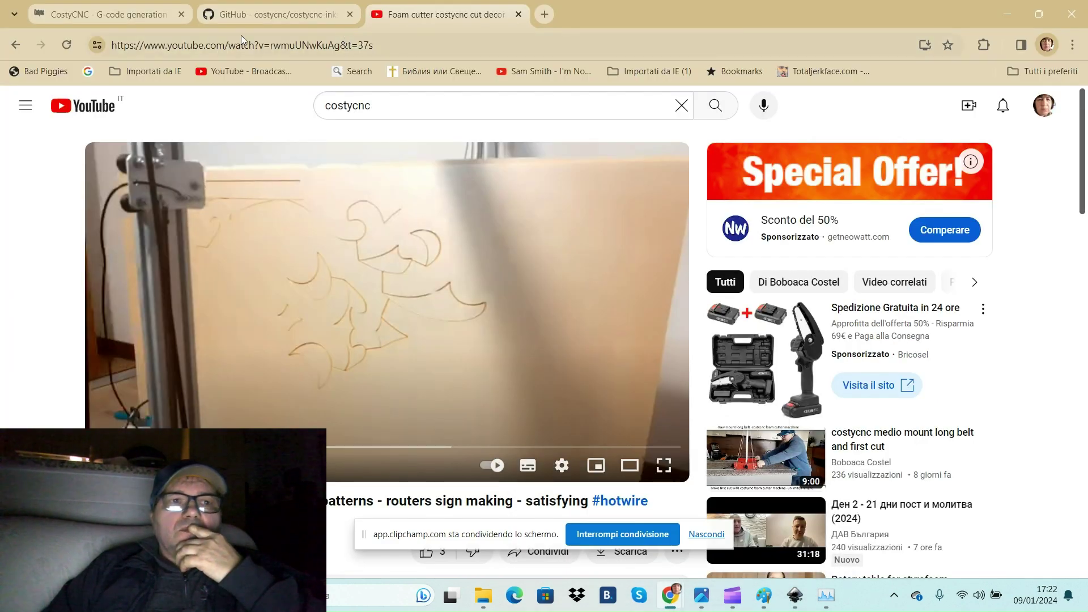
pyautogui.click(137, 18)
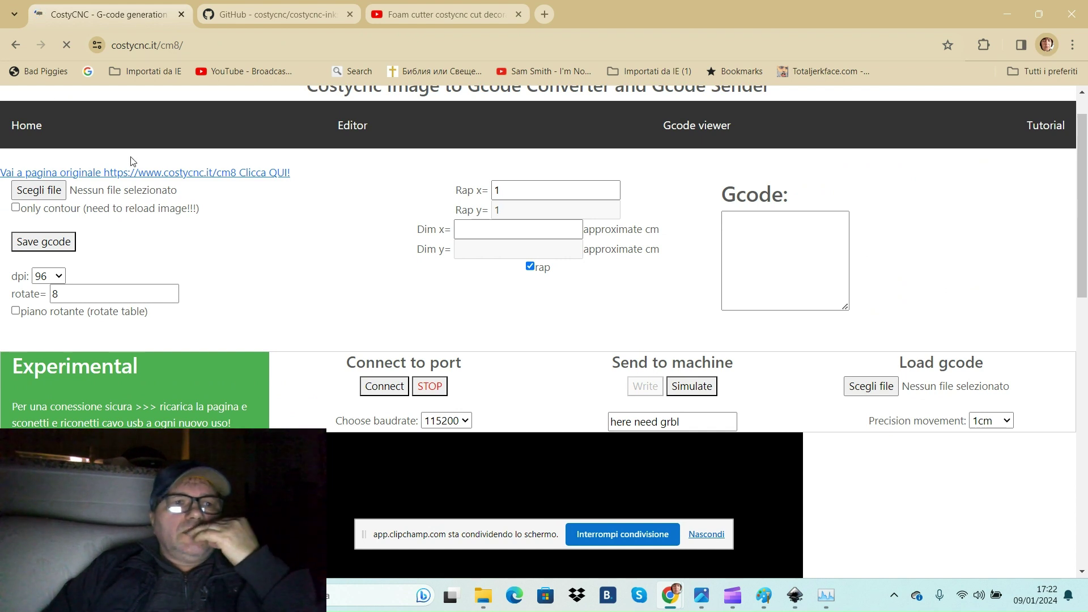
pyautogui.click(66, 52)
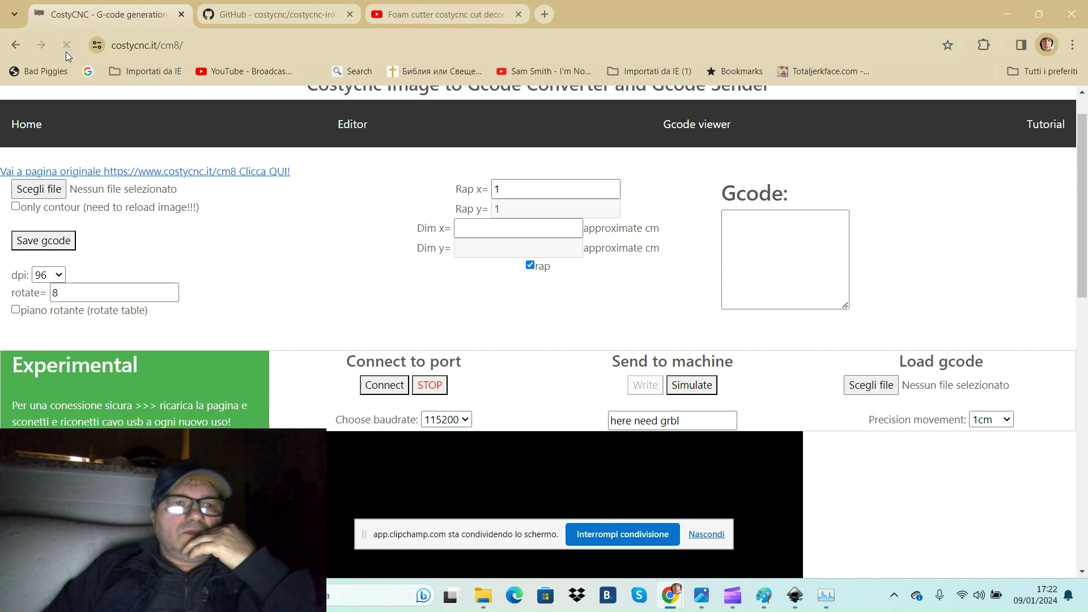
# - Load costycnc.nc from Documenti under Load gcode and scroll down to the heart toolpath preview
pyautogui.click(864, 386)
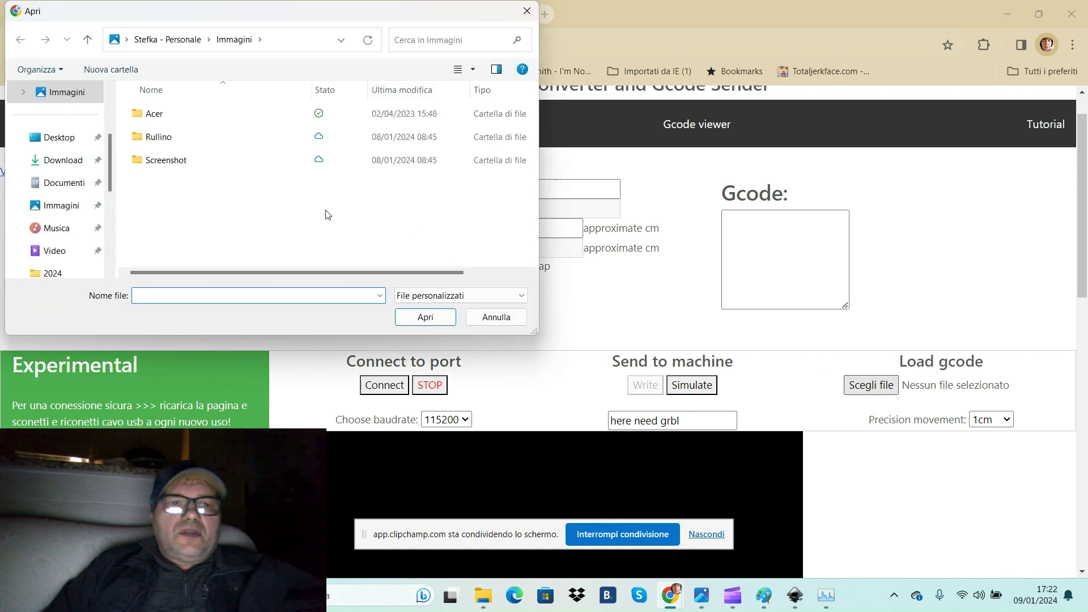
pyautogui.click(70, 182)
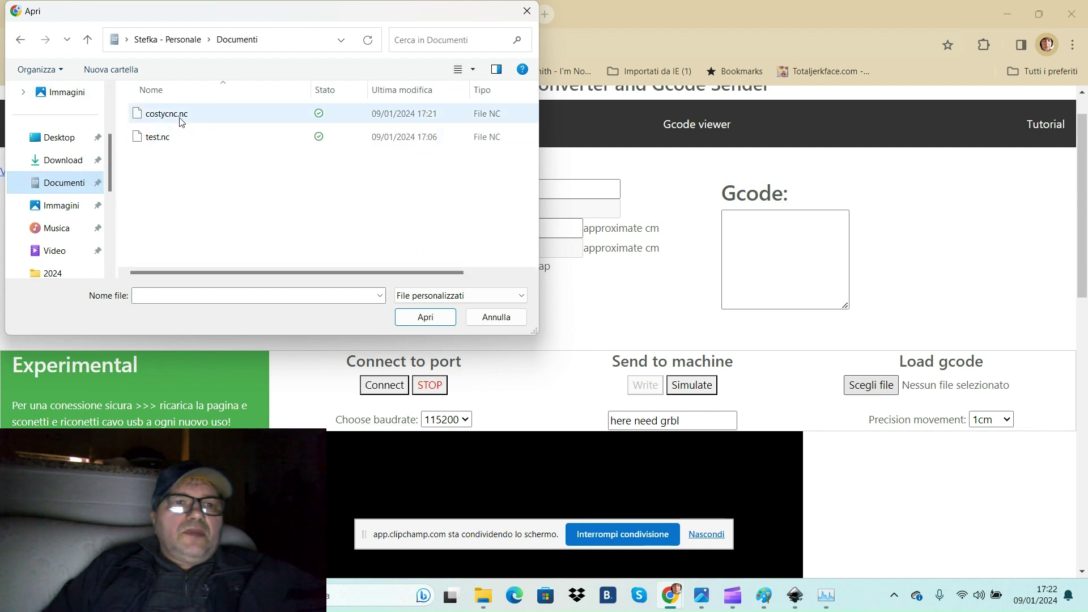
pyautogui.doubleClick(170, 113)
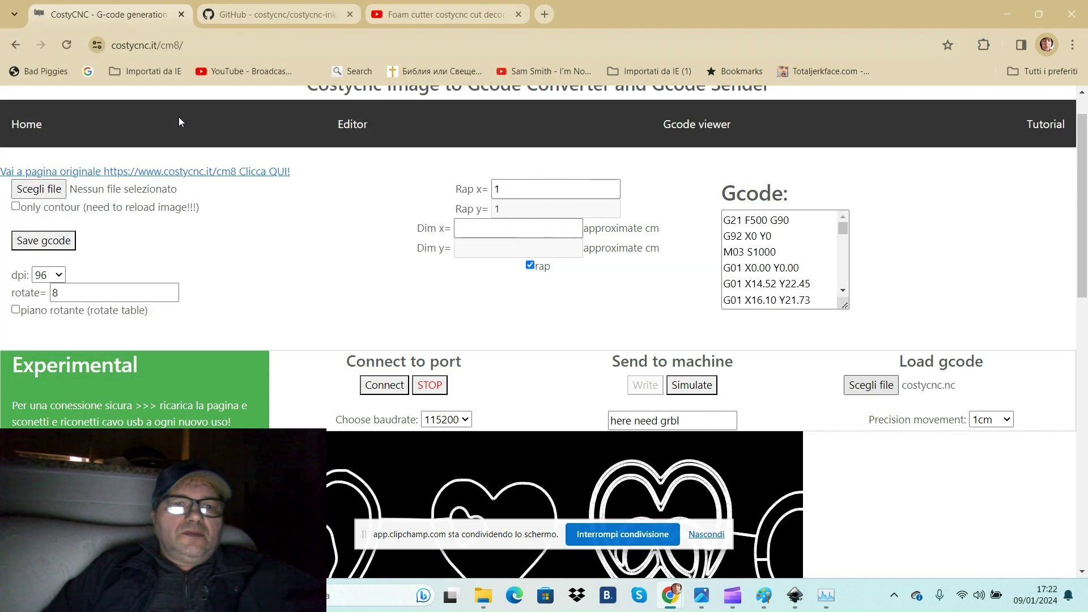
pyautogui.moveTo(1082, 236); pyautogui.dragTo(1082, 312)
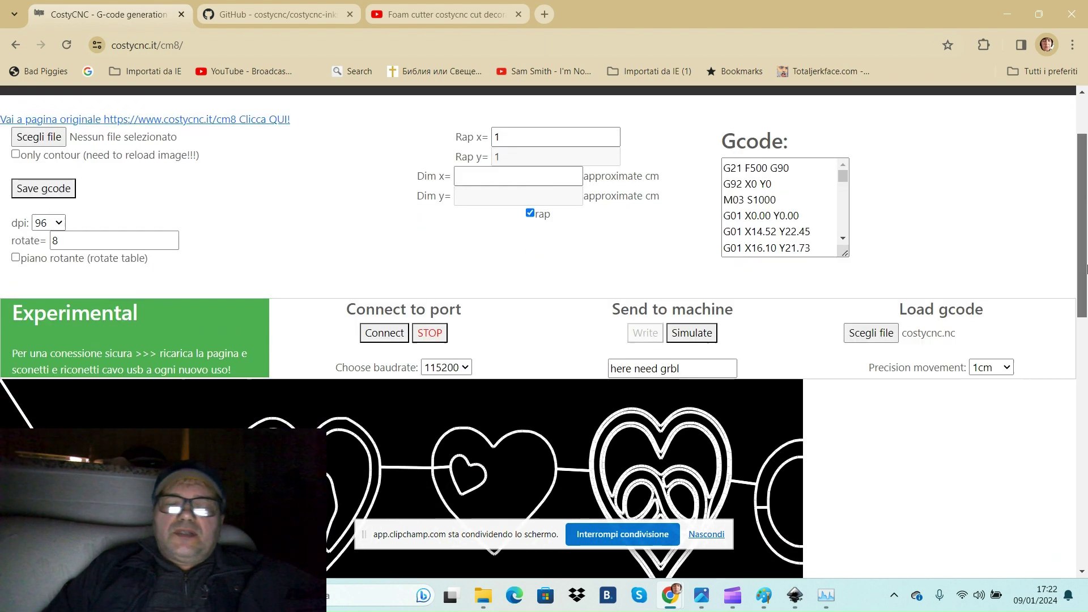